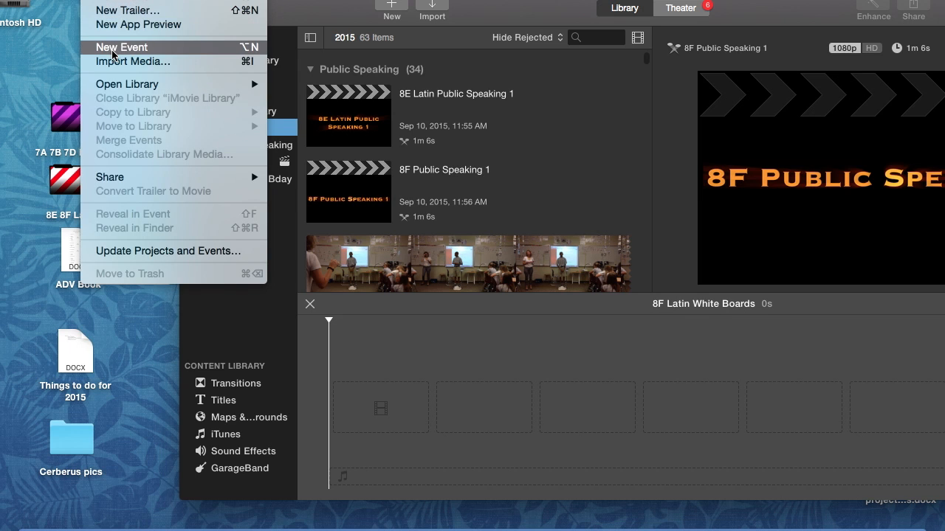
Create a new event in the 2015 library and name it Cerberus followed by the person's surname.
click(113, 48)
text(Cerberu)
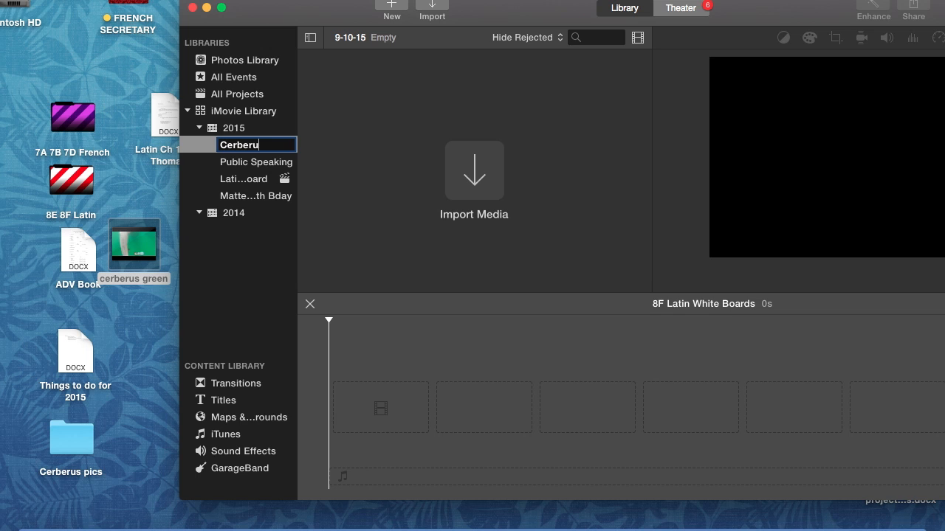
text(s Thomas)
key(Return)
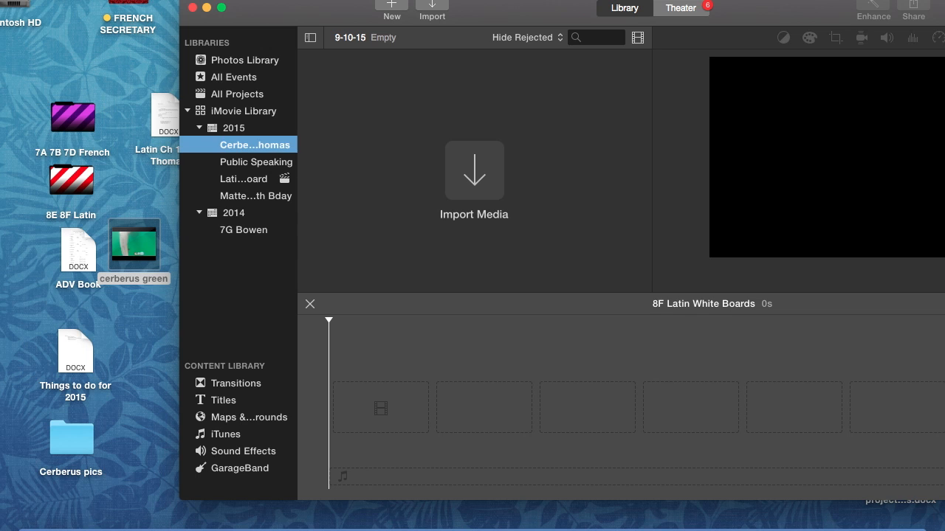
Create a new movie with No Theme in the Cerberus event and name it Cerberus Sample.
click(90, 0)
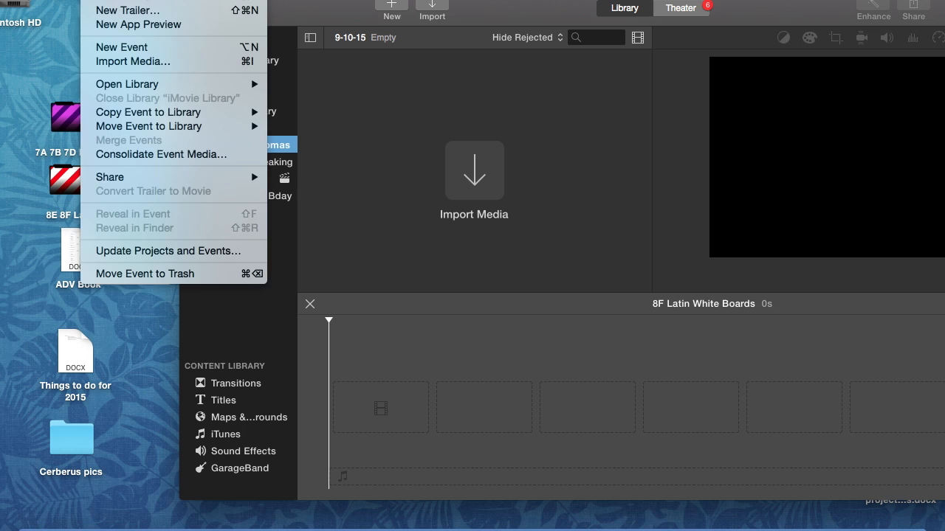
click(110, 1)
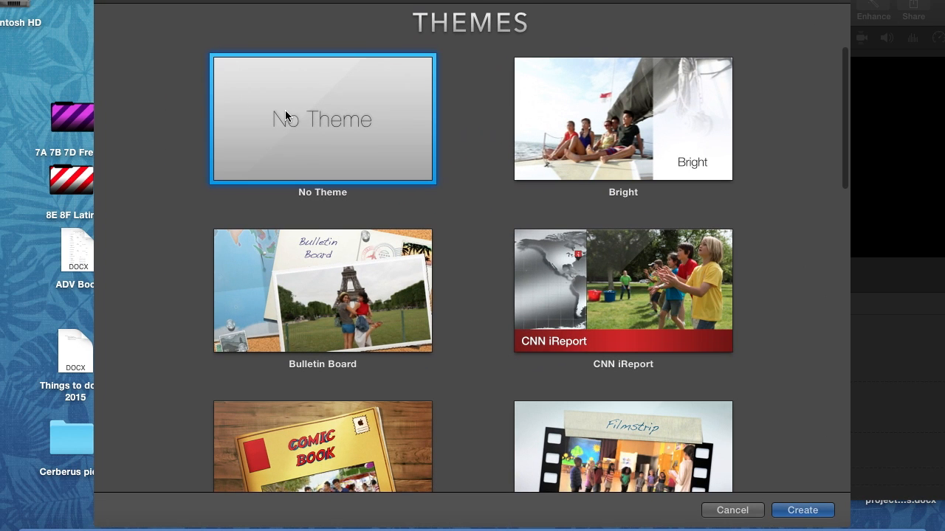
double_click(310, 122)
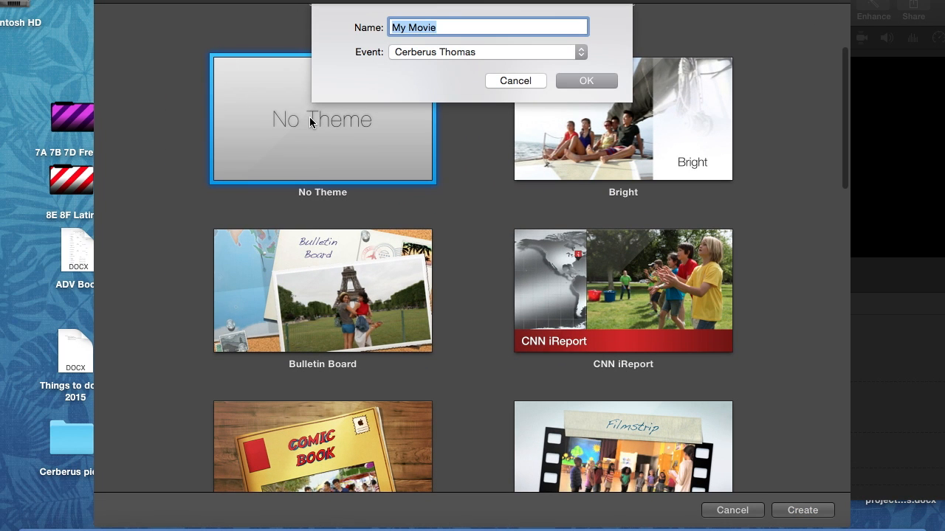
text(Cerberus)
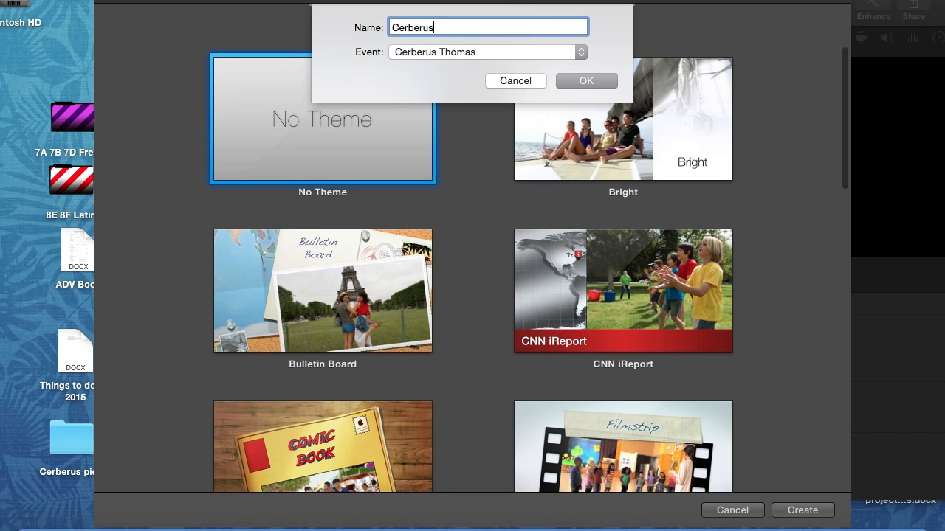
text( Sample)
key(Return)
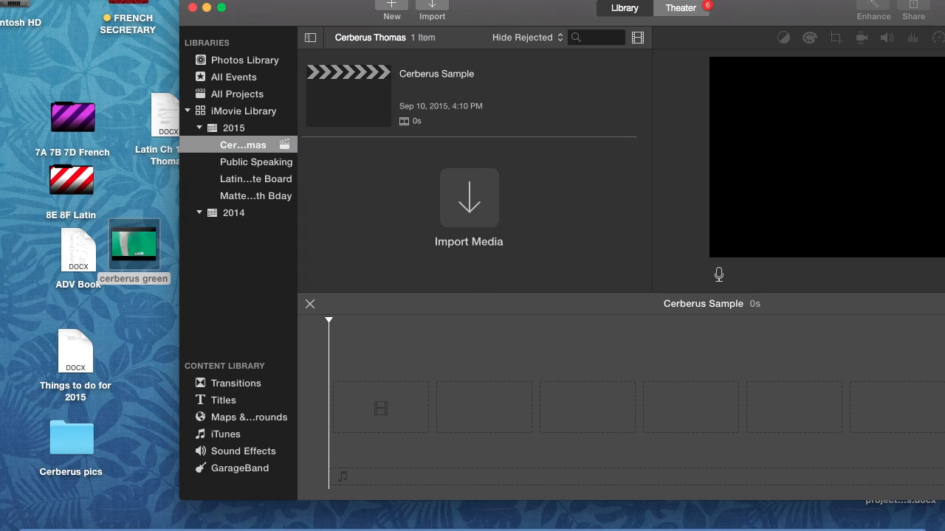
Import the cerberus green video from the desktop into the event and add the whole clip to the timeline.
drag(137, 247, 468, 225)
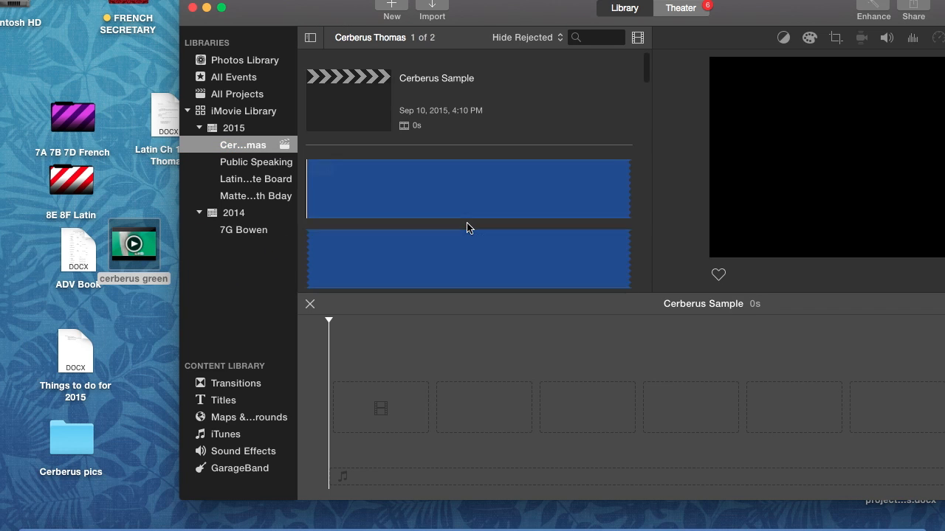
drag(331, 17, 158, 11)
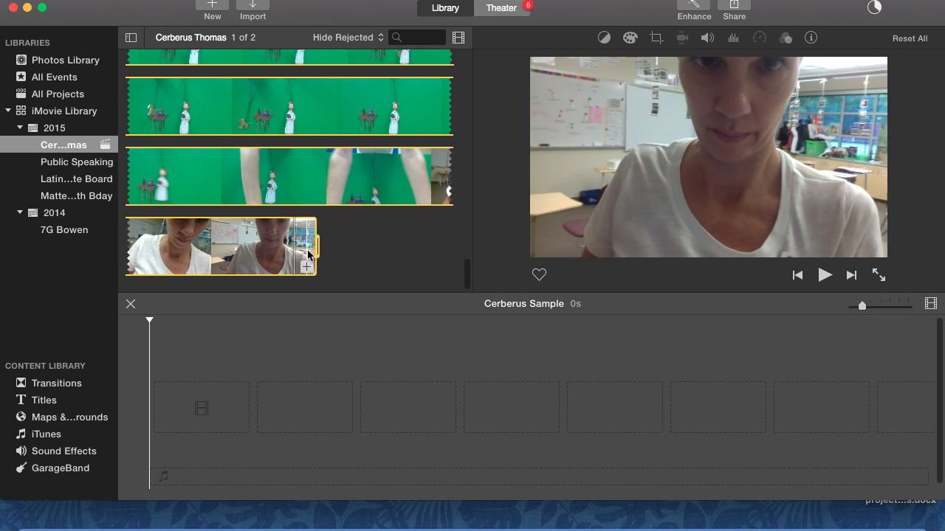
click(306, 267)
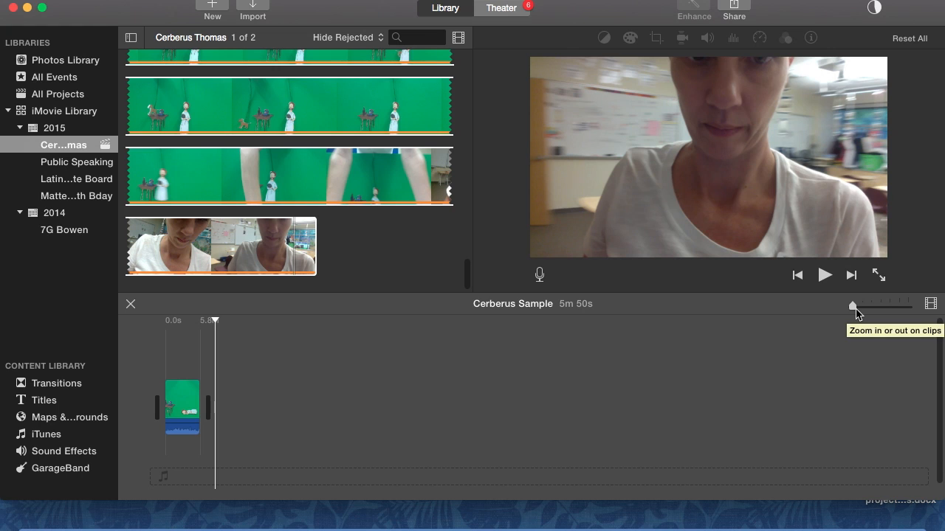
Split the timeline clip where the green-screen footage ends and delete the classroom footage after the split.
drag(868, 311, 902, 314)
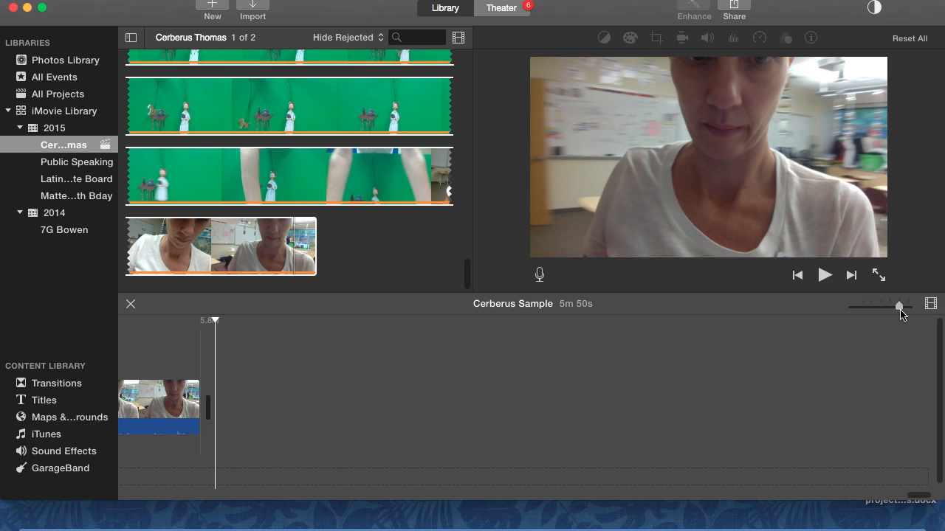
drag(923, 500, 131, 502)
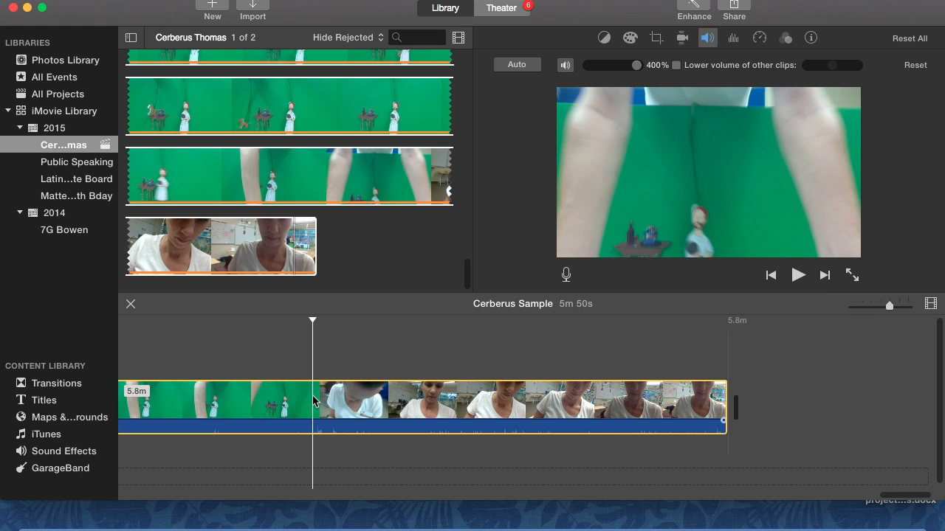
key(super+b)
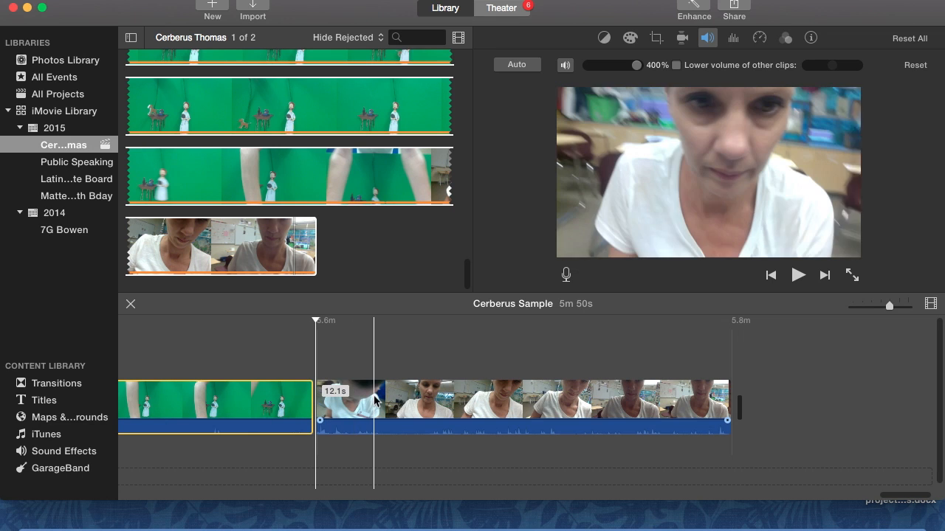
click(374, 400)
key(Delete)
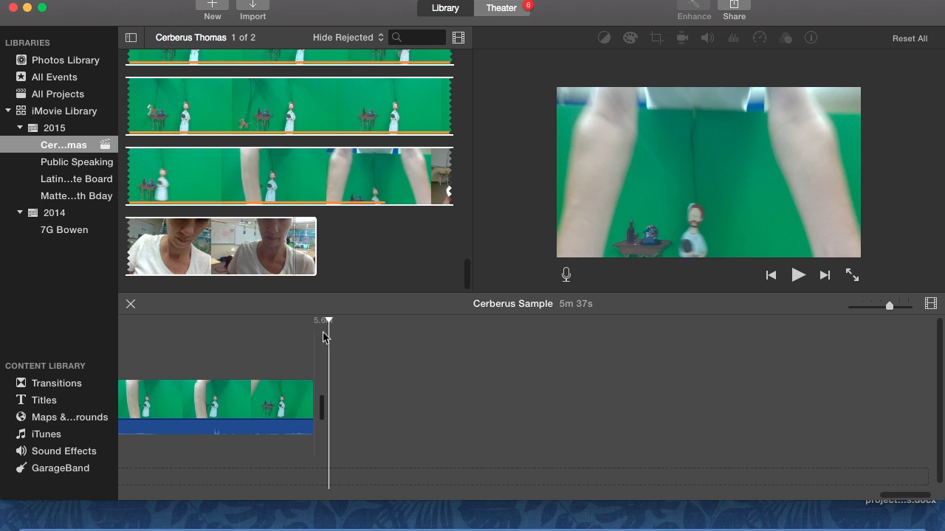
Import final1 300.jpg from the desktop's Cerberus pics folder into the event, then close the folder.
drag(118, 9, 307, 14)
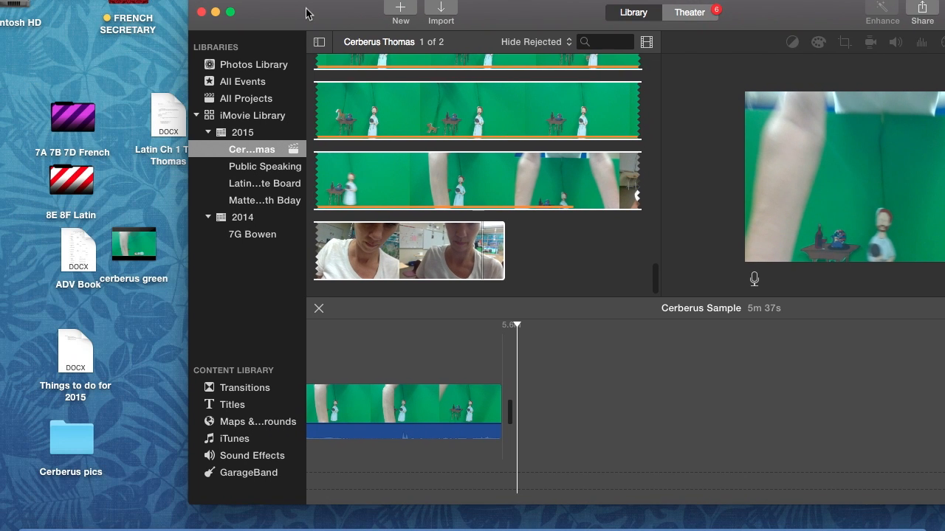
double_click(81, 445)
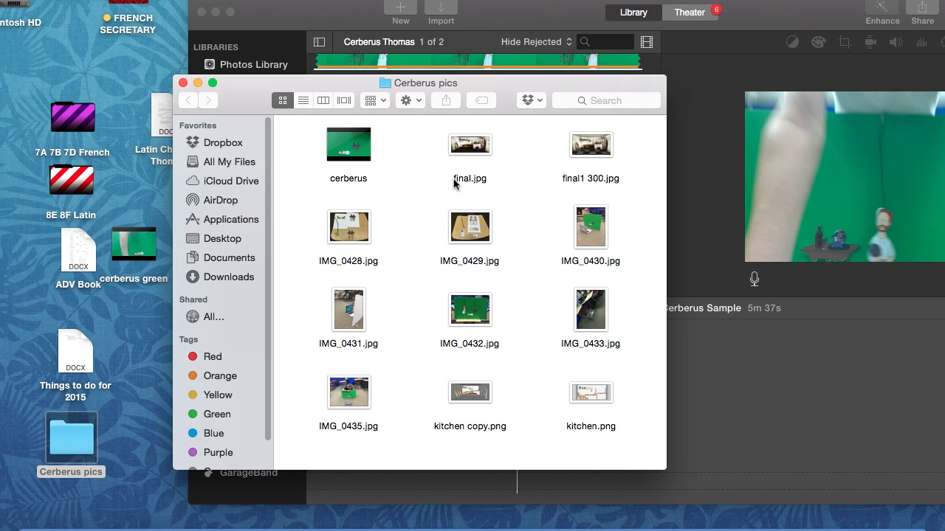
drag(492, 92, 292, 65)
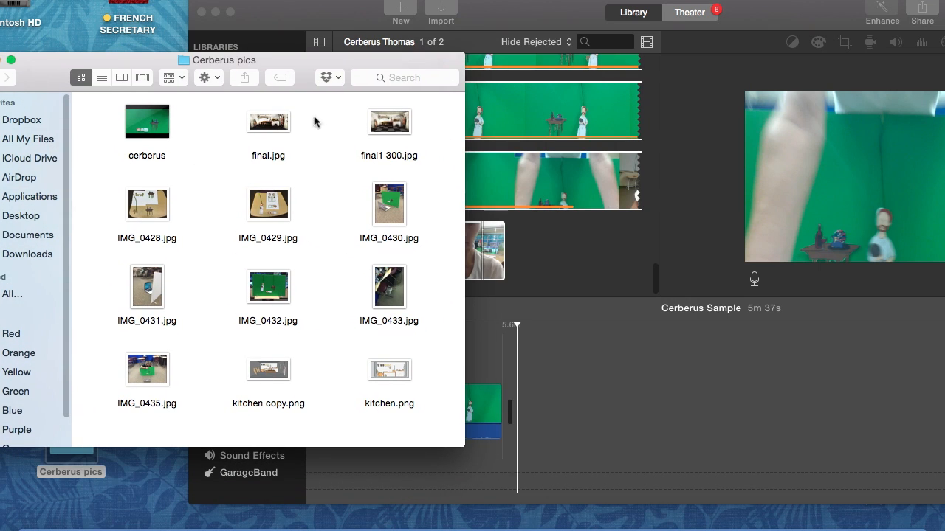
drag(389, 125, 519, 267)
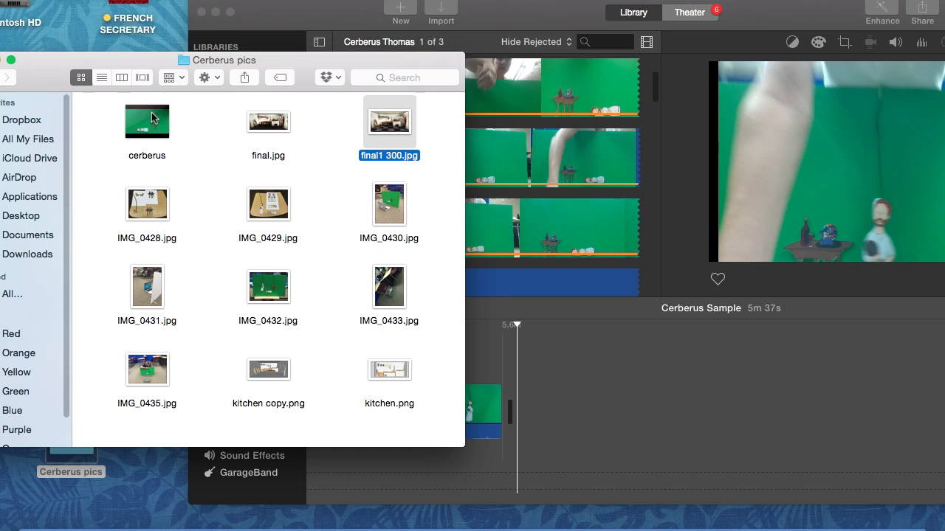
drag(38, 72, 92, 72)
click(34, 64)
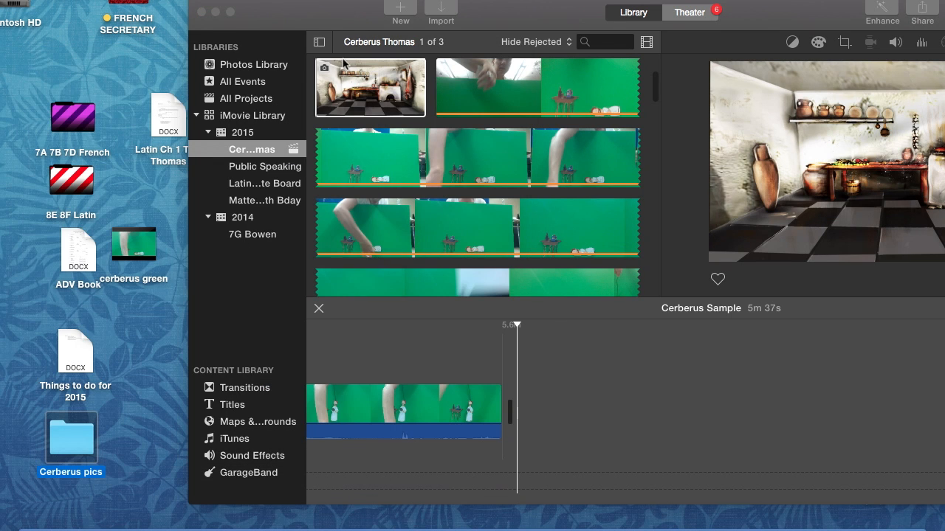
Add the kitchen picture to the timeline after the green-screen clip.
drag(320, 15, 240, 9)
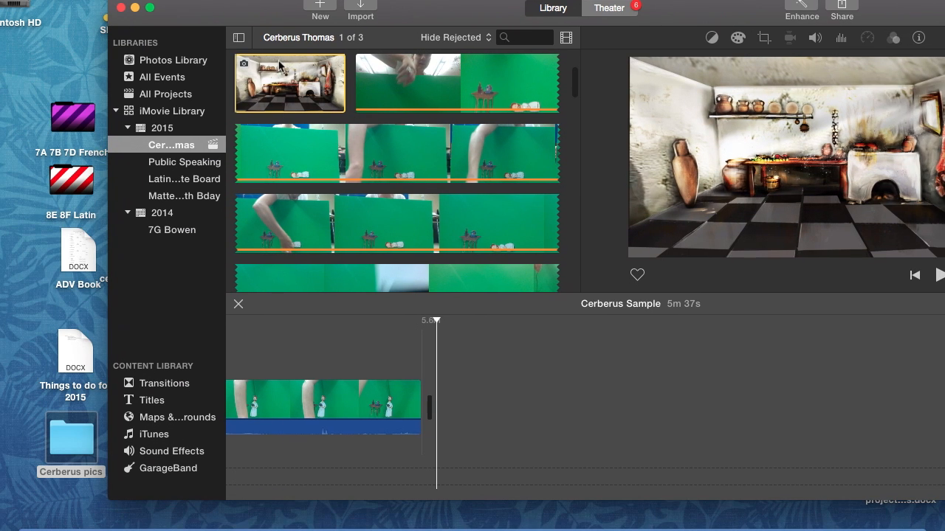
drag(302, 83, 441, 389)
drag(266, 6, 165, 5)
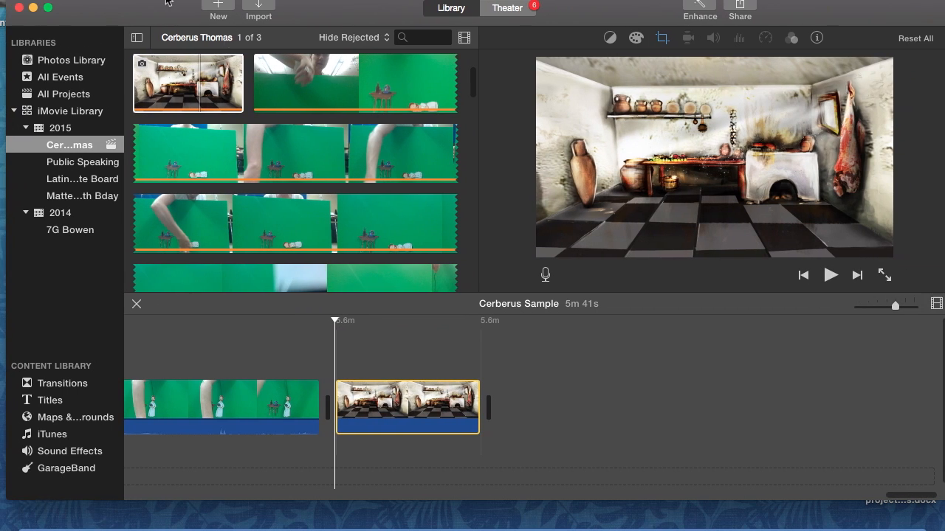
Set the kitchen picture's duration in the timeline to 60.0 seconds.
click(423, 406)
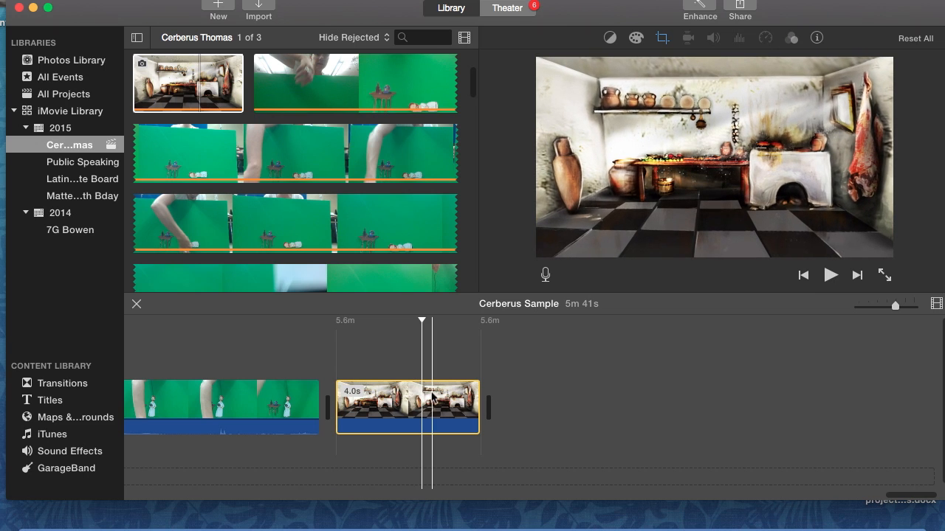
drag(861, 17, 849, 16)
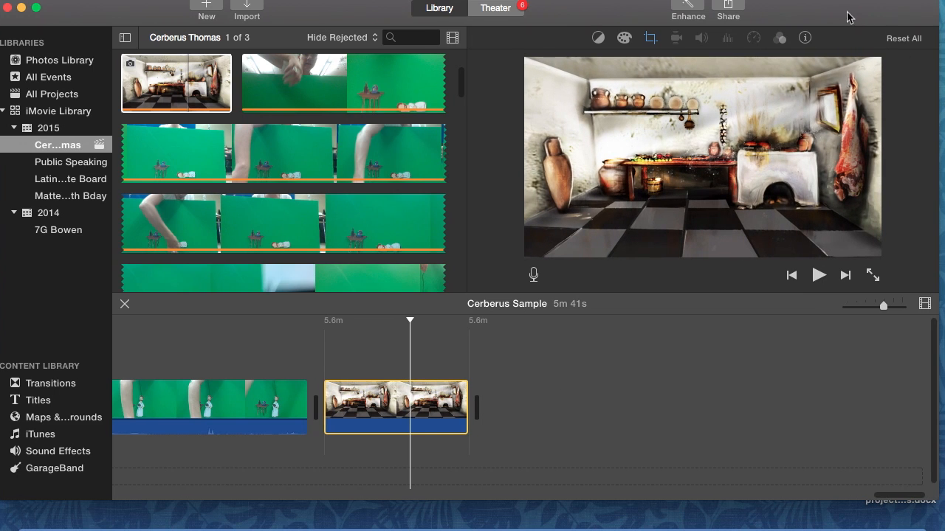
click(806, 38)
click(912, 65)
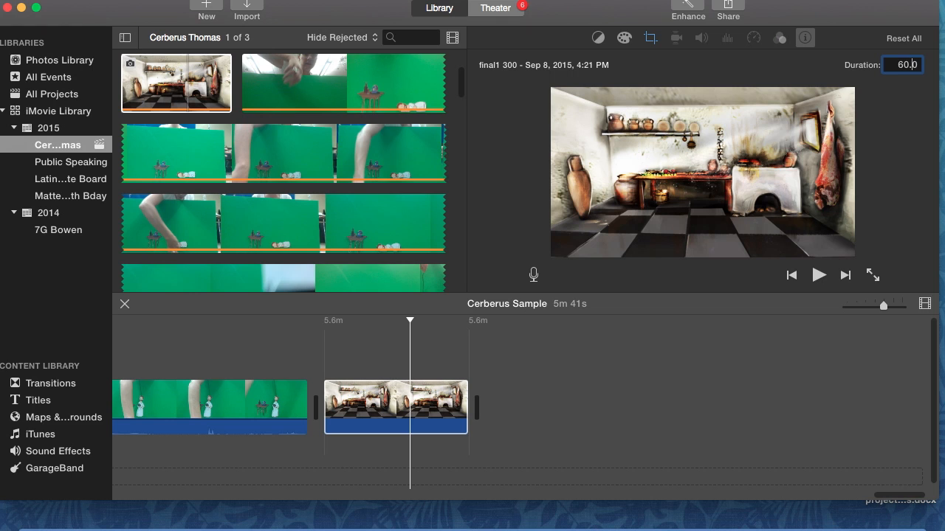
key(Return)
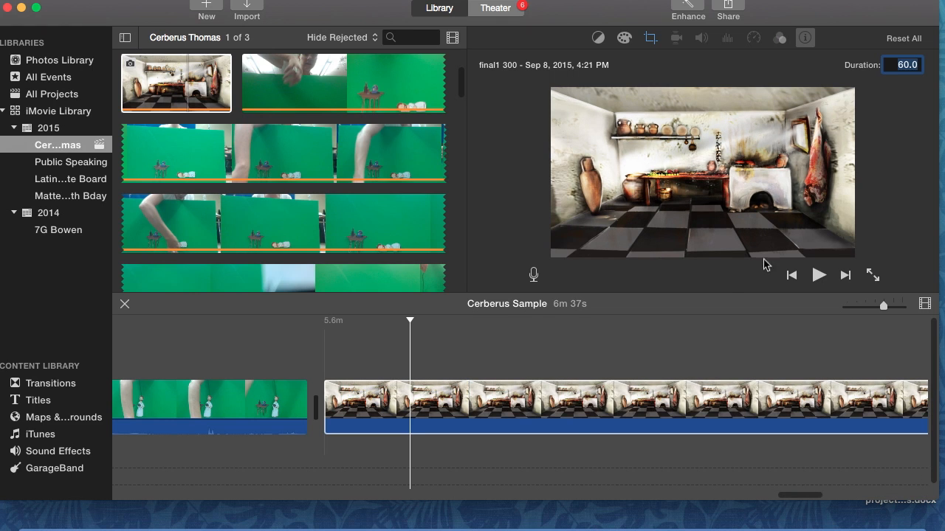
Change the kitchen picture's cropping style to Crop to Fill, framing nearly the whole image.
click(538, 421)
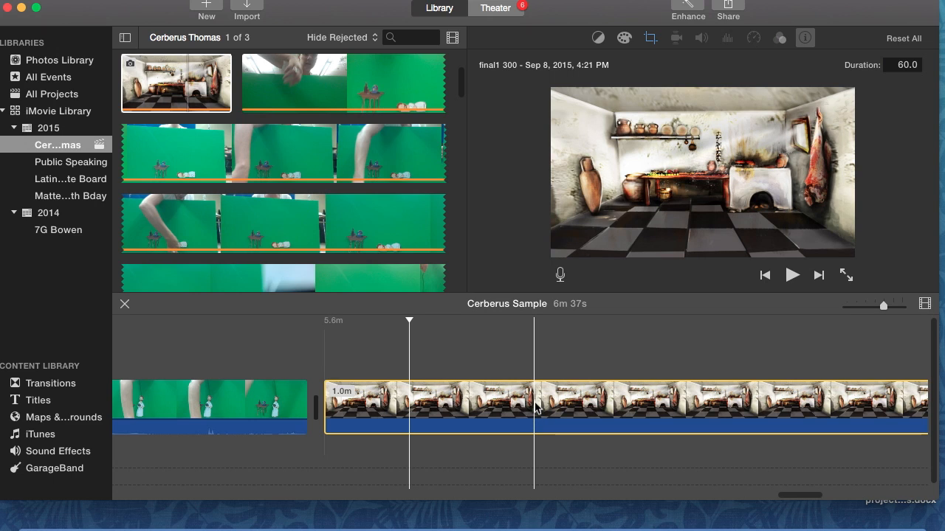
click(534, 403)
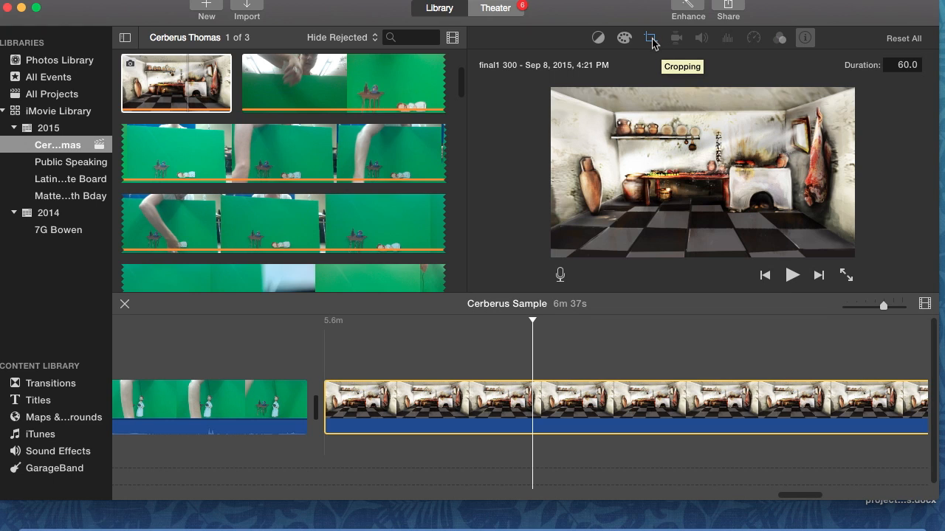
click(651, 39)
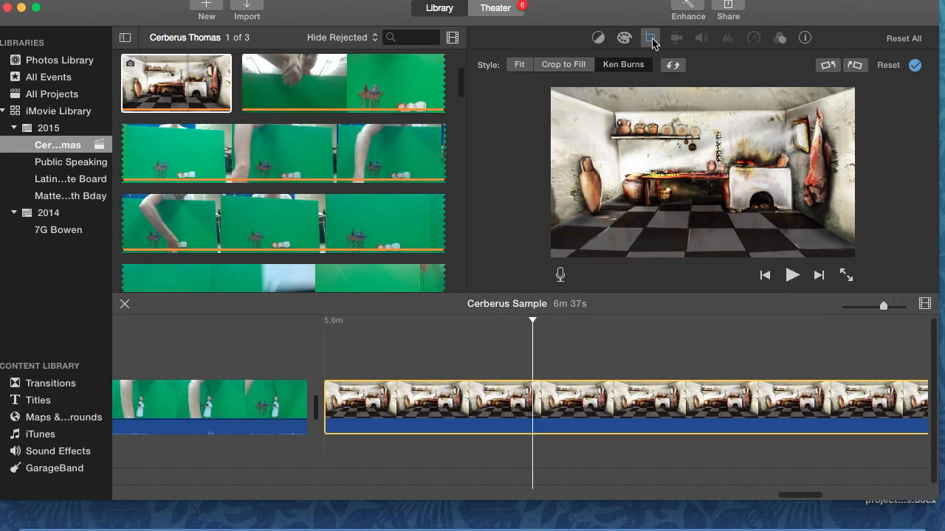
click(563, 66)
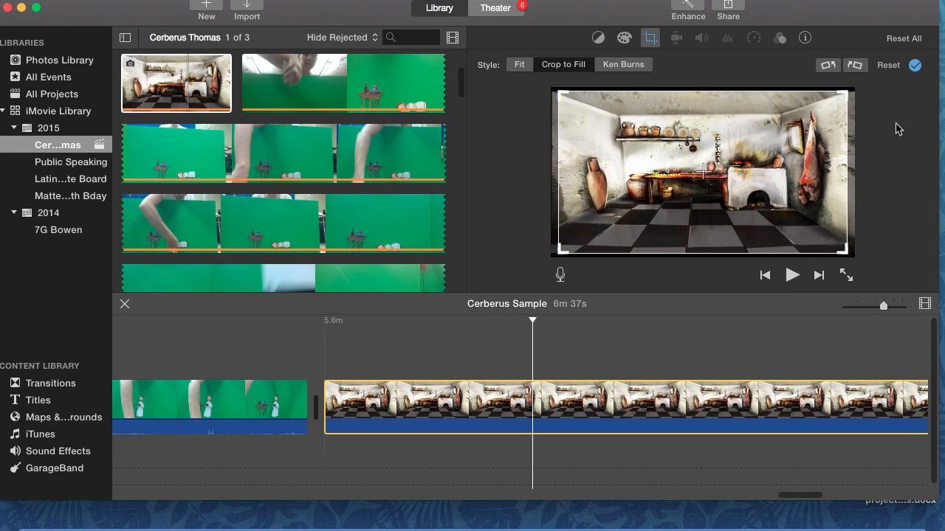
click(654, 359)
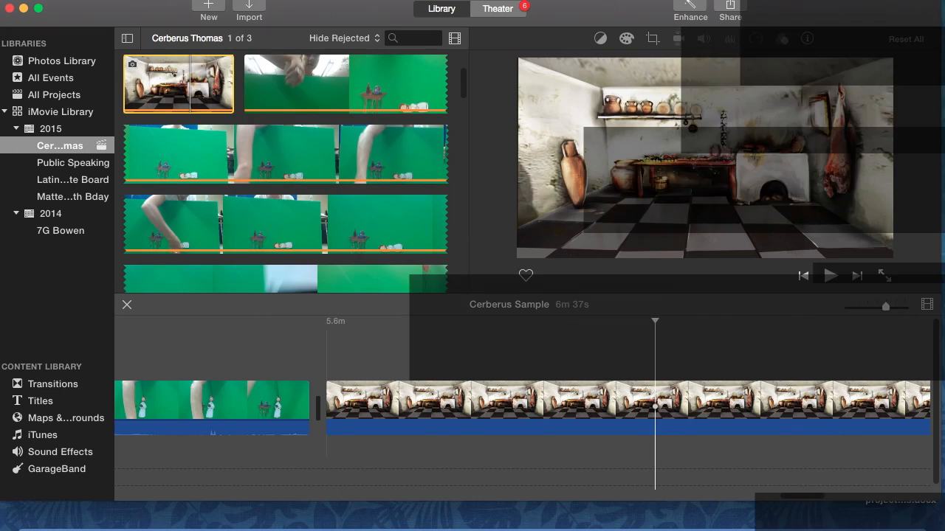
Turn off audio skimming.
click(245, 0)
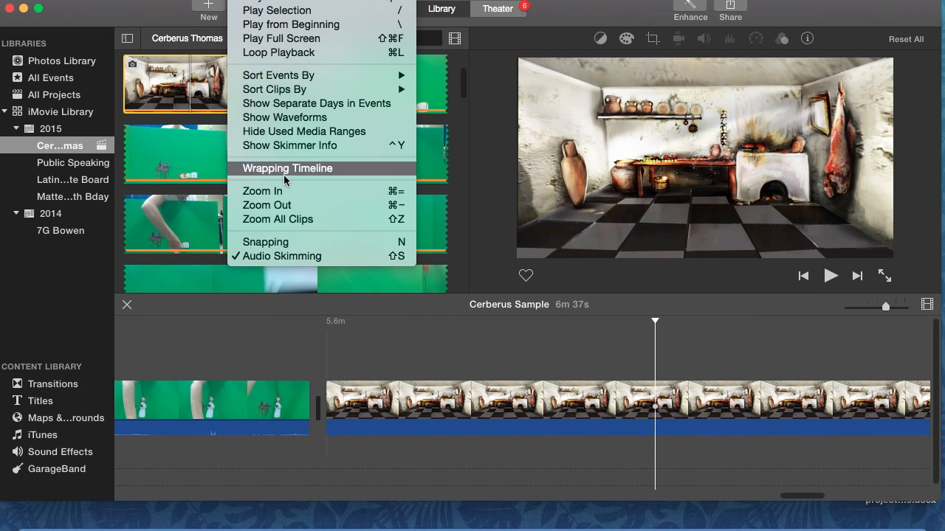
click(295, 256)
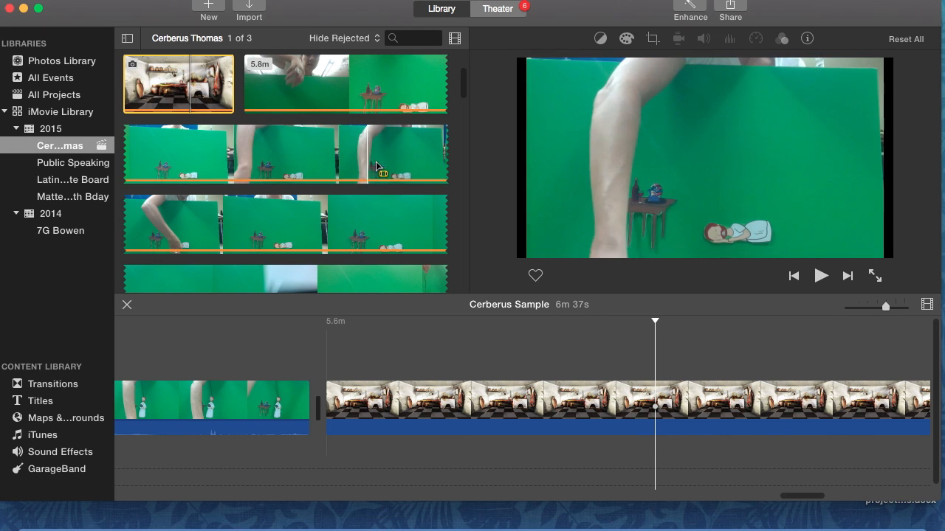
Select an 8.2-second range of the green-screen footage showing only the table and the lying puppet, without hands.
scroll(299, 207, down, 5)
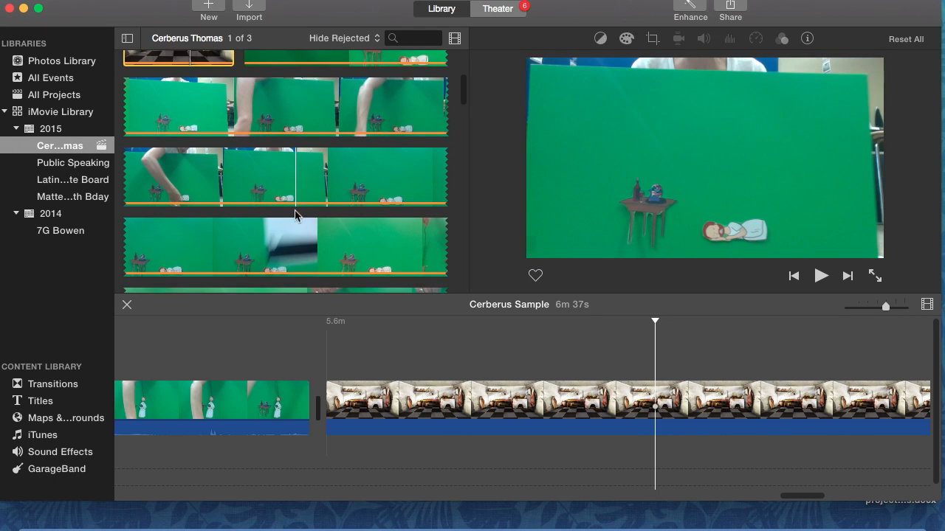
scroll(293, 204, down, 3)
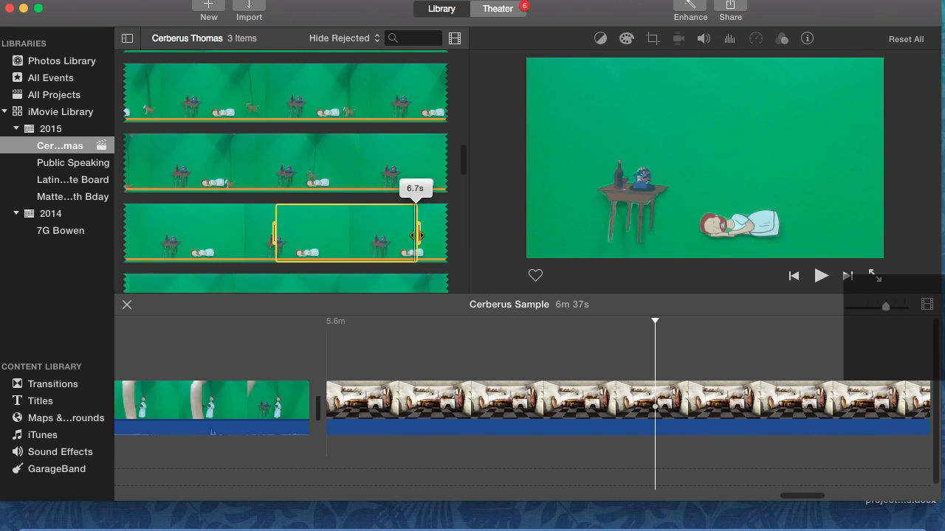
drag(415, 237, 447, 236)
scroll(126, 263, down, 1)
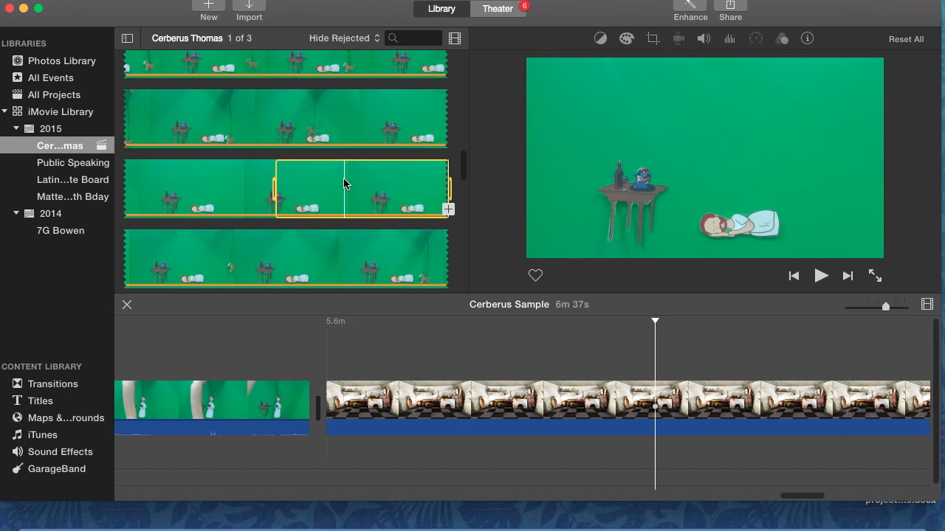
Place the selected puppet footage above the kitchen picture in the timeline, aligned with the picture's start.
drag(295, 194, 344, 318)
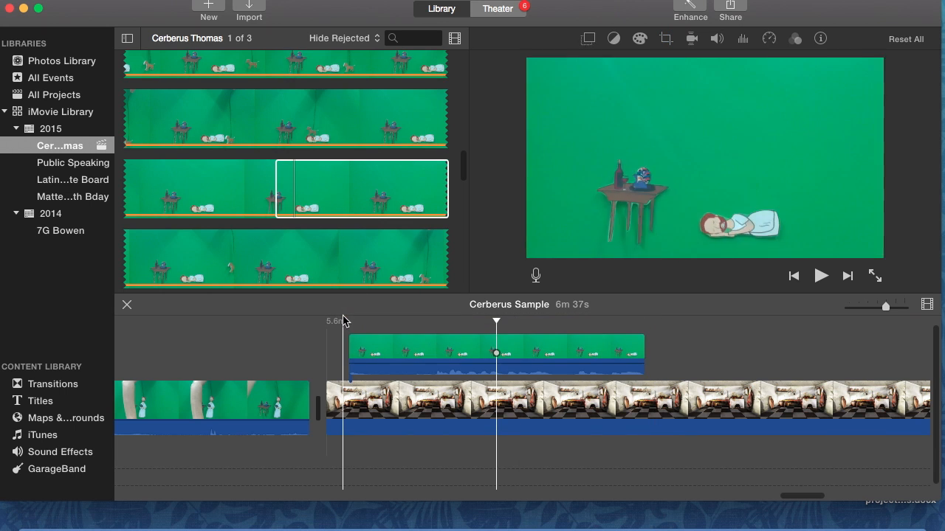
mouse_move(406, 352)
mouse_down()
mouse_move(395, 342)
mouse_move(413, 355)
mouse_up()
click(394, 332)
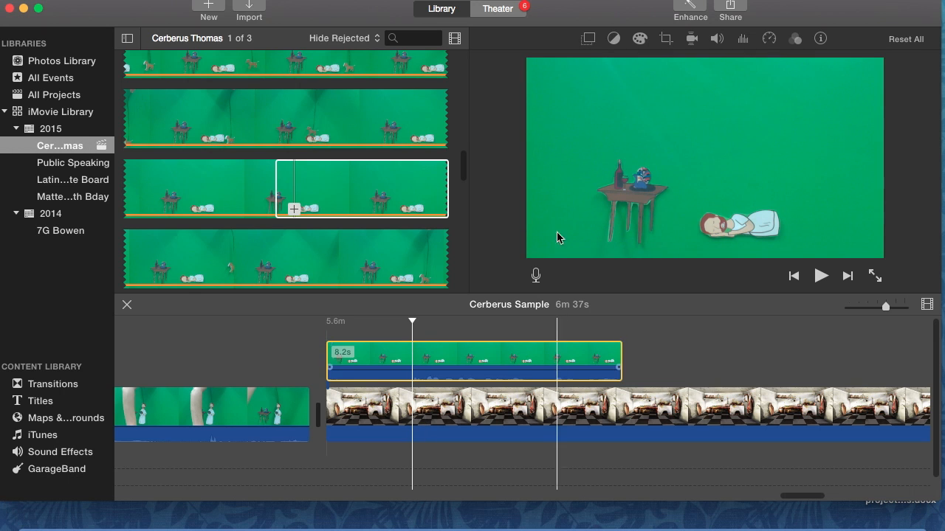
Set the overlaid puppet clip's video overlay style to Green/Blue Screen.
click(588, 41)
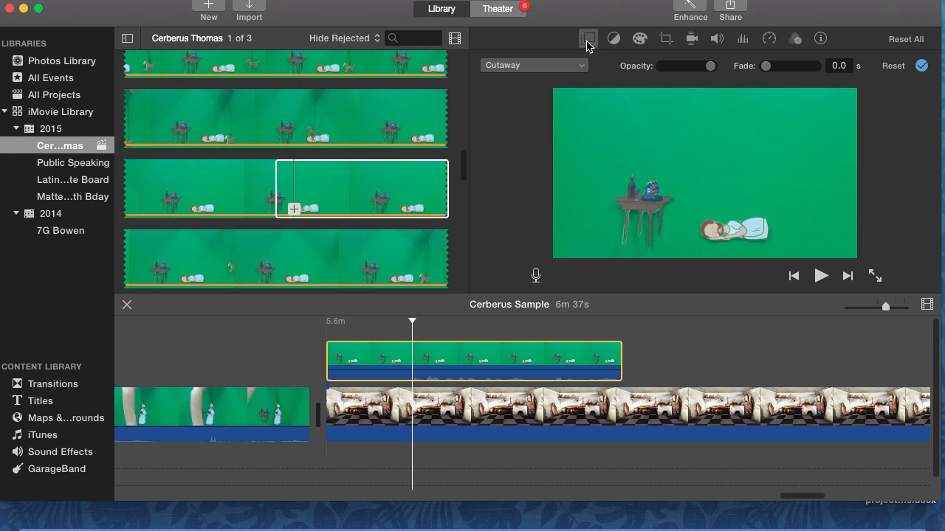
click(582, 70)
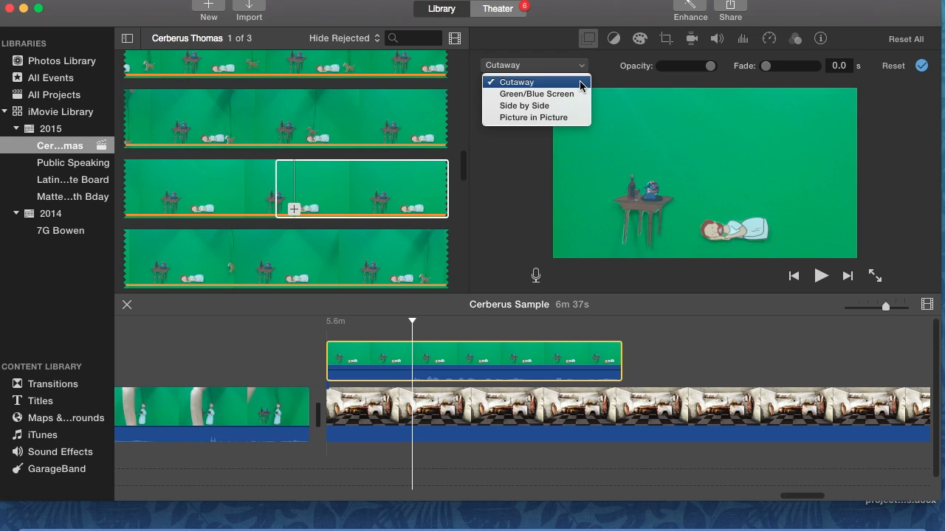
click(579, 95)
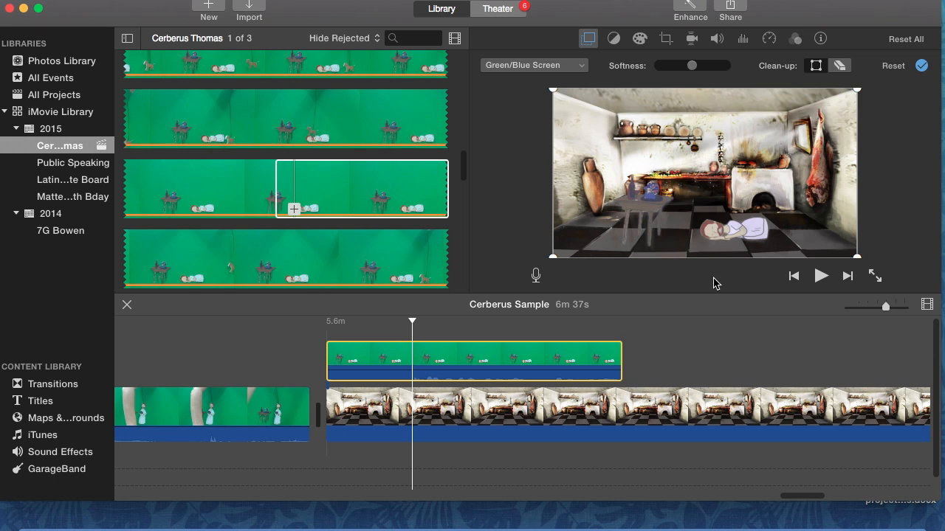
Crop the kitchen picture tighter around the stove, shelf and lower floor, and check it behind the puppet clip.
click(656, 407)
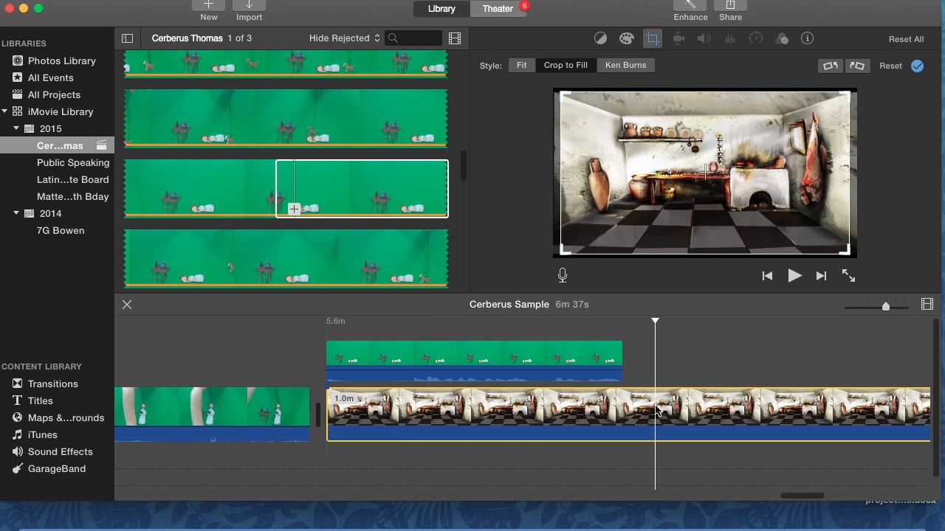
drag(562, 95, 609, 132)
drag(733, 179, 703, 178)
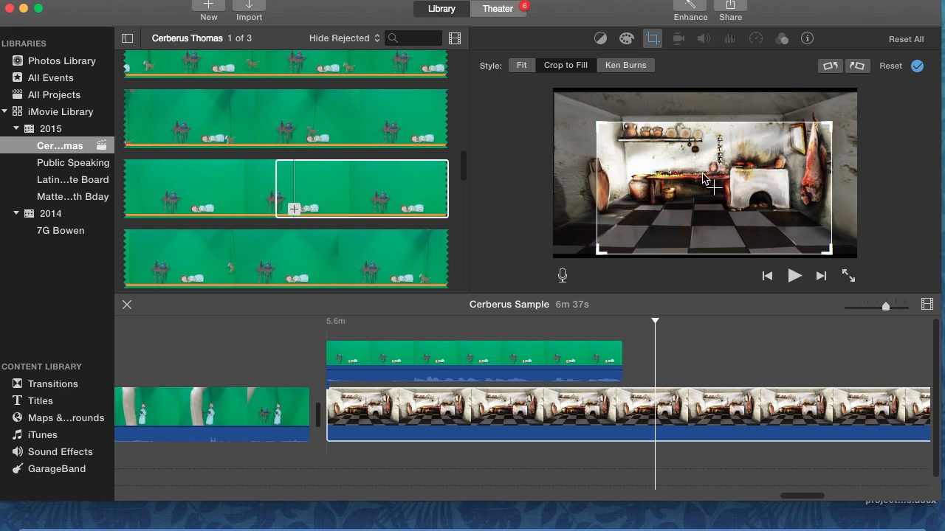
click(917, 66)
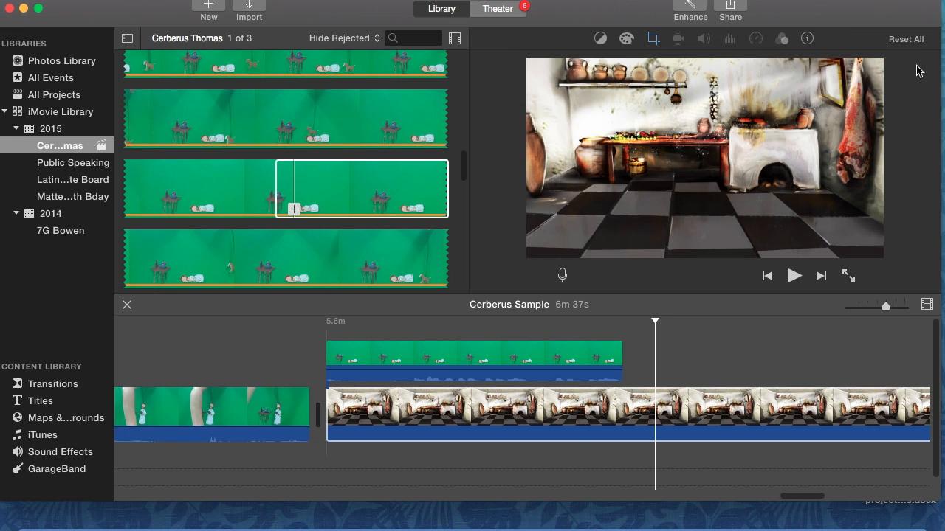
click(502, 355)
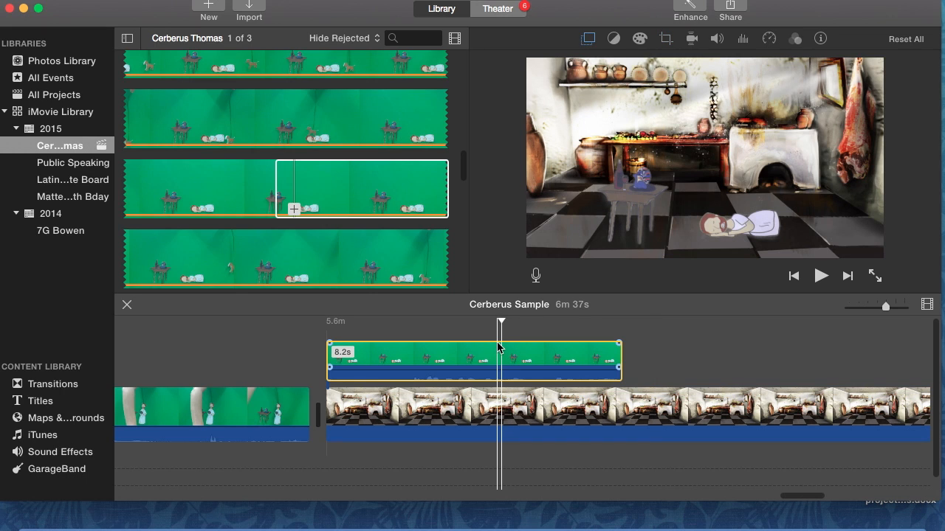
Change the kitchen picture's cropping style to Fit and apply it.
click(497, 410)
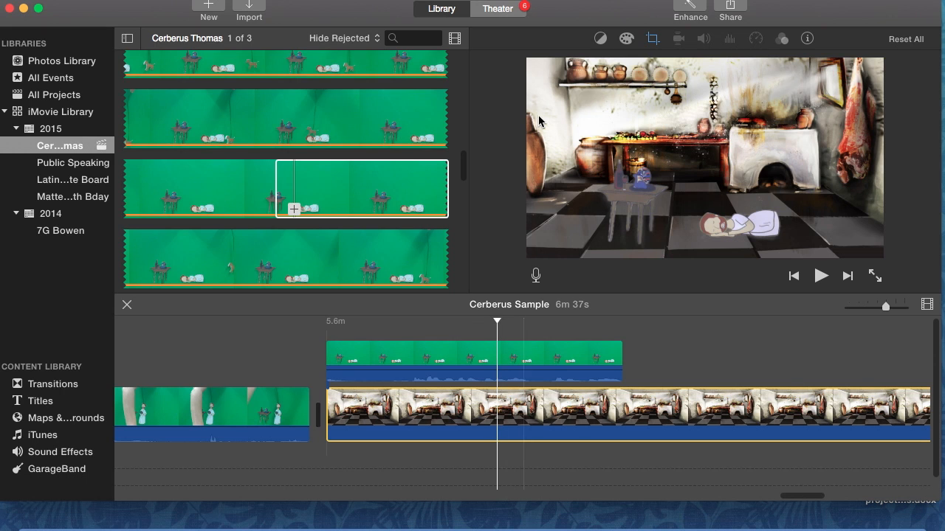
click(653, 40)
drag(596, 124, 568, 93)
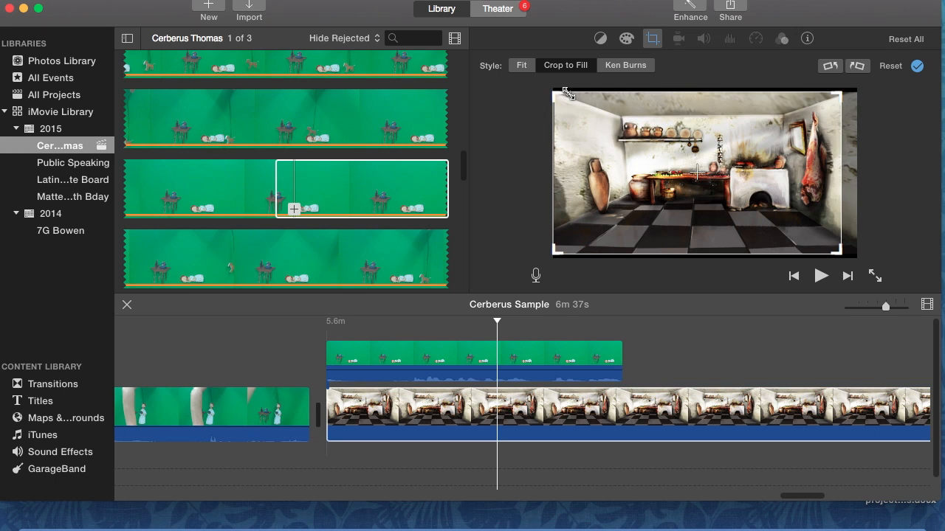
click(524, 66)
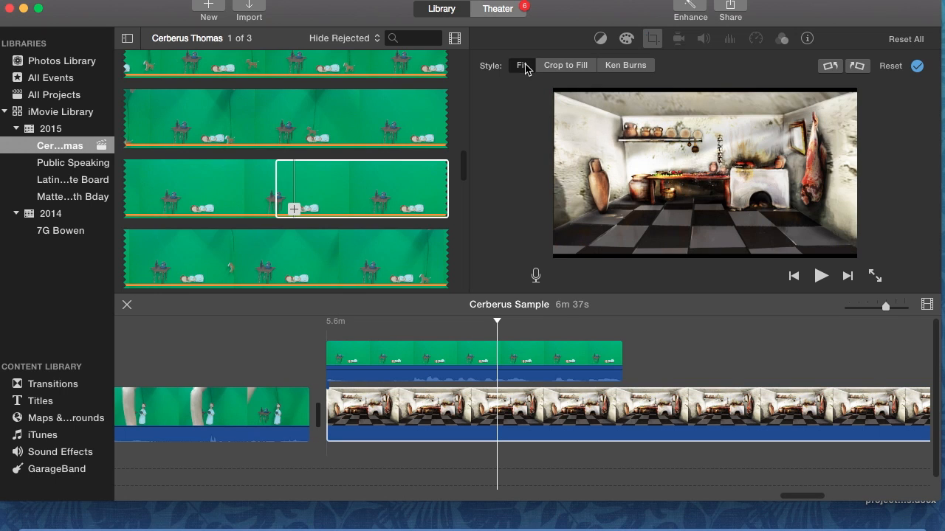
click(916, 67)
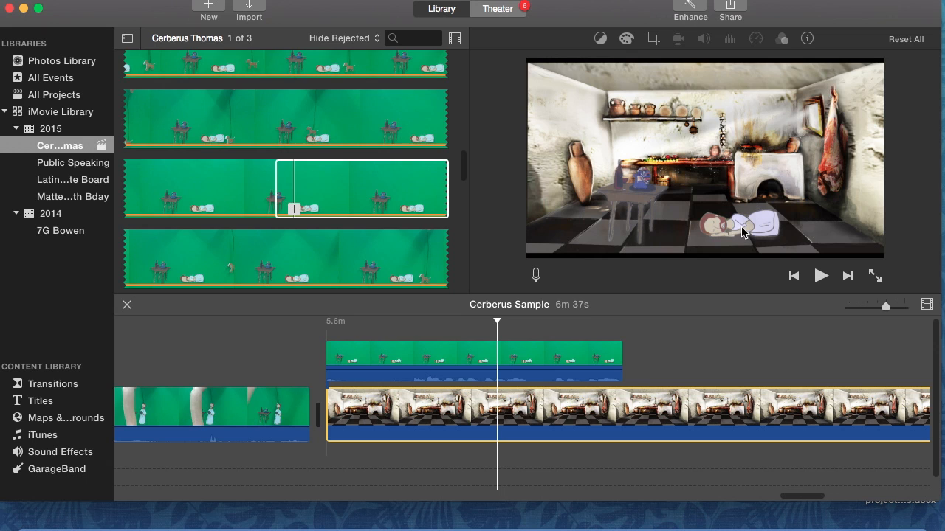
Crop the overlaid puppet clip with Crop to Fill, framing it more tightly around the table and lying puppet.
click(475, 356)
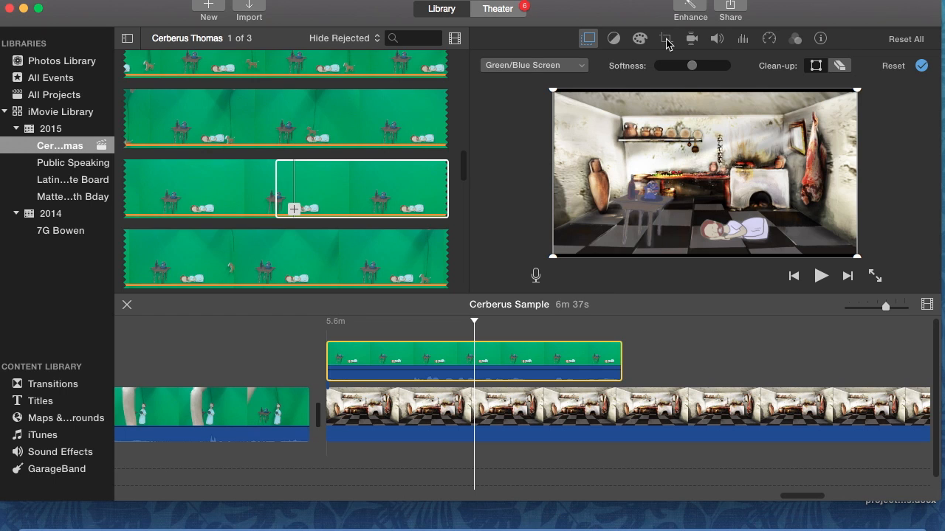
click(666, 40)
click(565, 66)
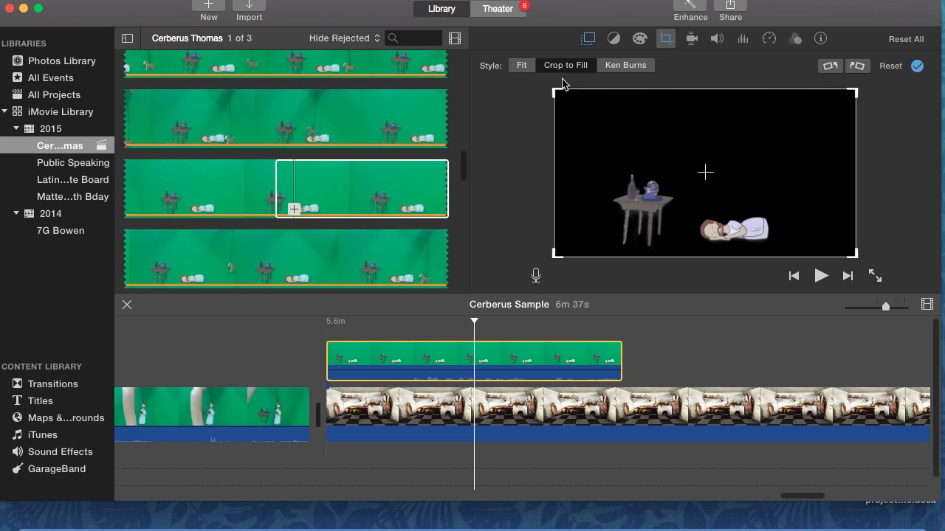
drag(558, 92, 585, 120)
drag(693, 148, 667, 148)
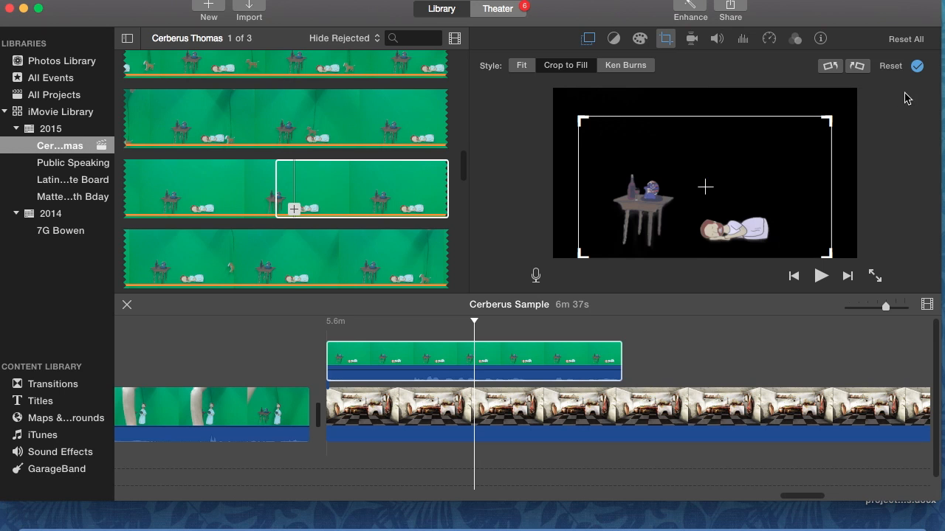
click(917, 67)
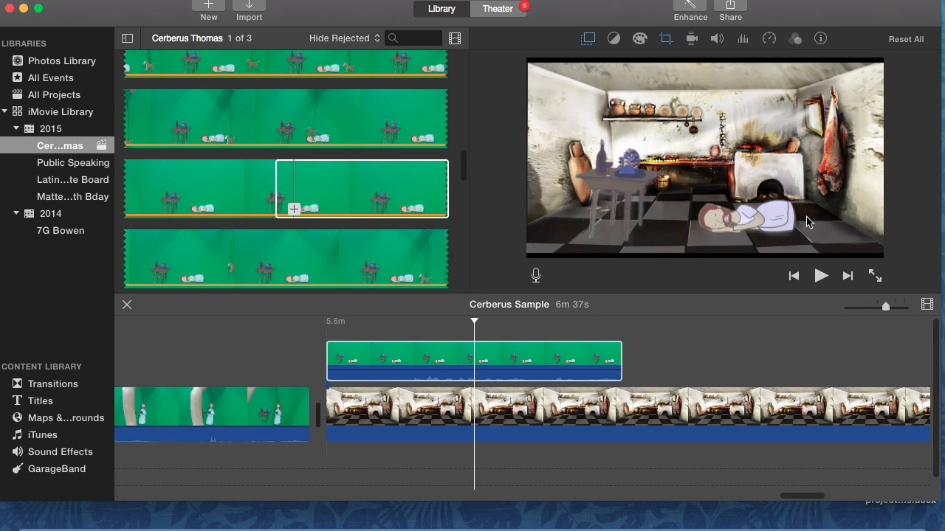
Extend the end of the overlaid puppet clip to the end of its source footage, about 3.2 minutes long.
click(609, 362)
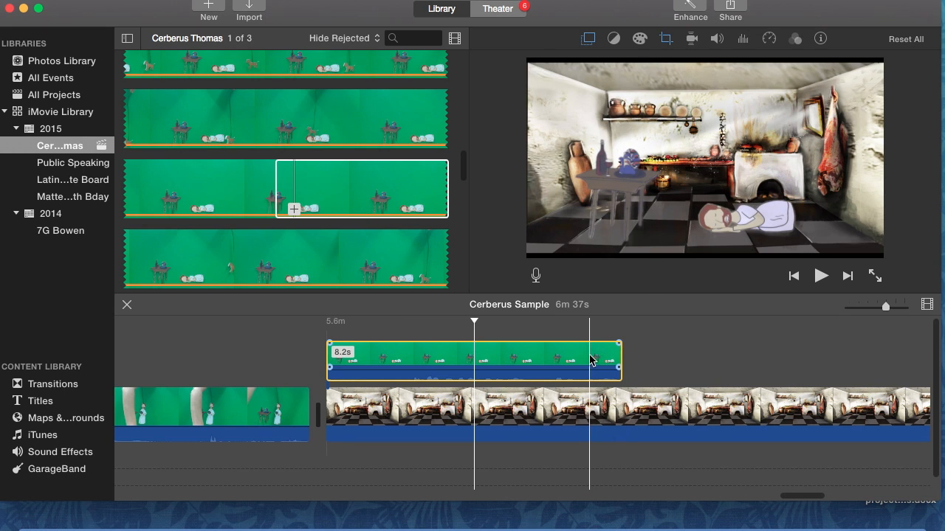
drag(621, 360, 944, 367)
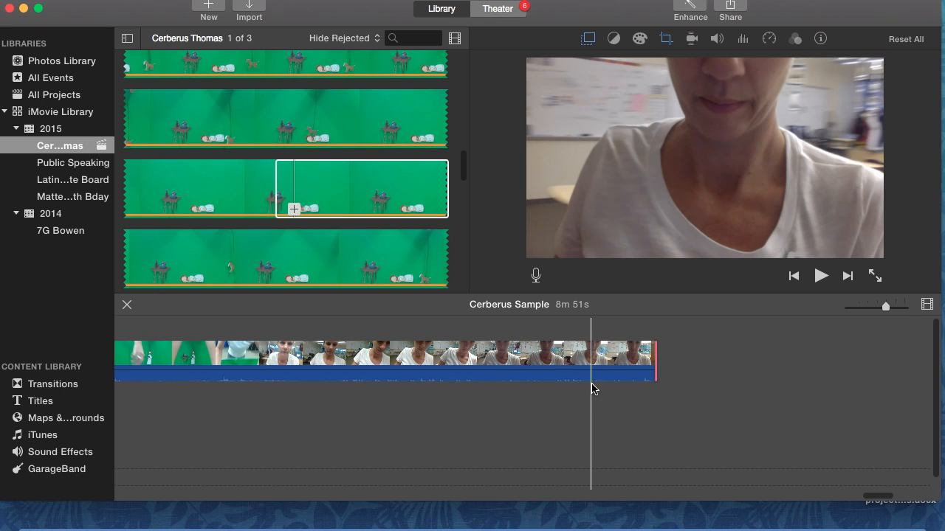
click(587, 353)
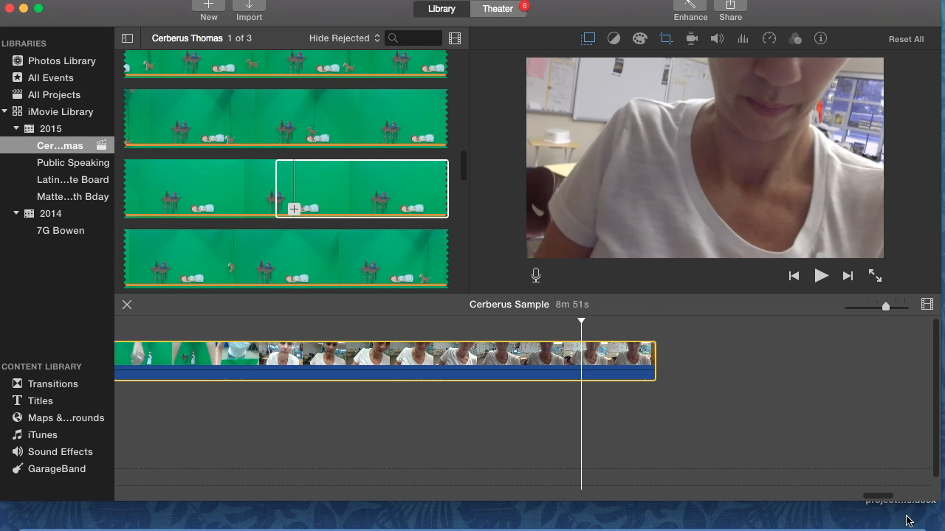
Extend the end of the kitchen picture in the timeline well past the end of the overlaid puppet clip.
drag(881, 497, 685, 508)
drag(574, 413, 509, 411)
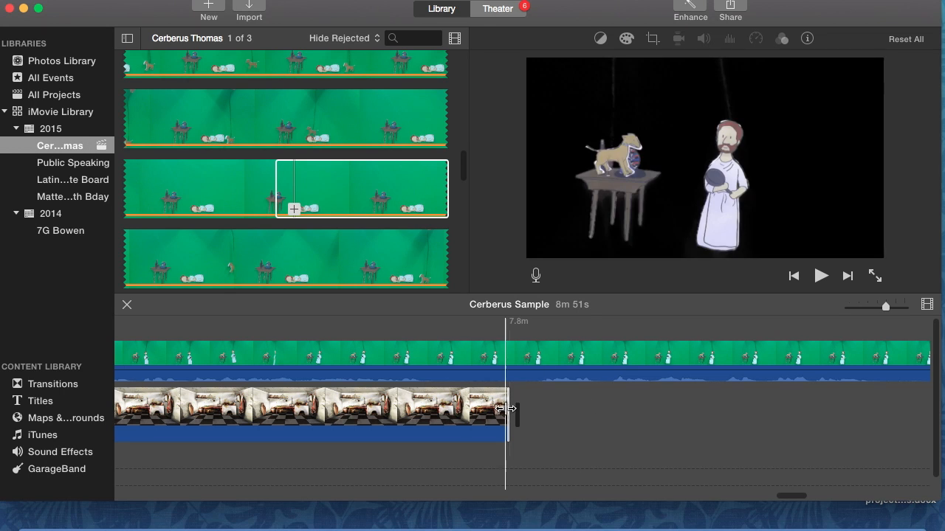
mouse_move(508, 411)
mouse_down()
mouse_move(923, 411)
mouse_move(509, 411)
mouse_up()
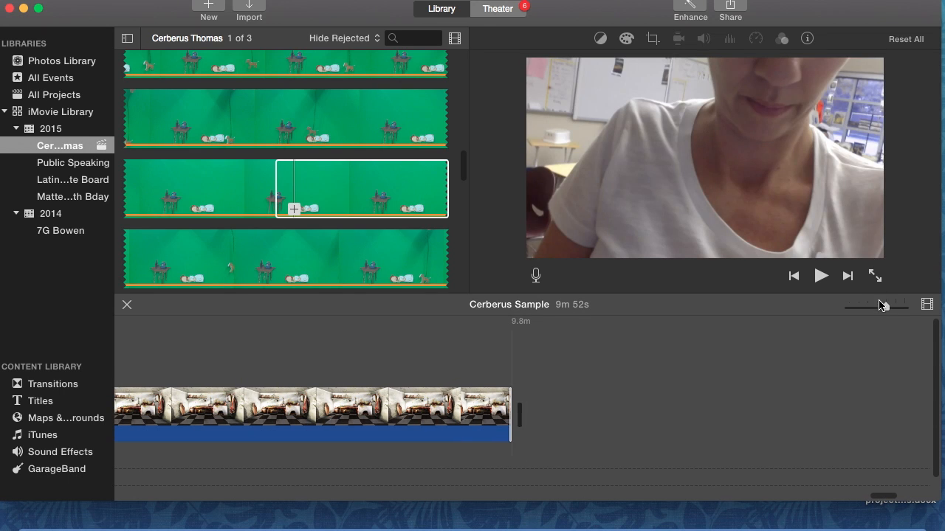
Trim the end of the kitchen picture back to line up with the end of the overlaid puppet clip.
drag(887, 309, 877, 308)
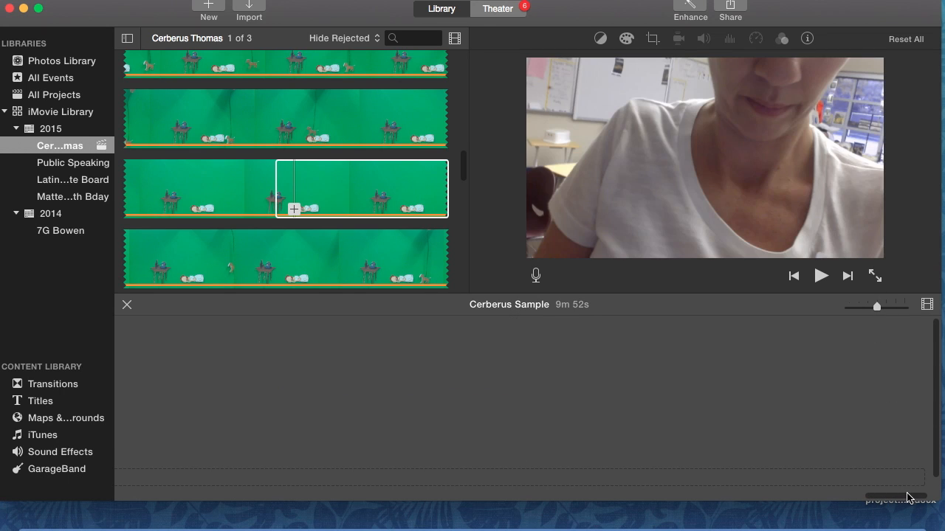
drag(858, 502, 784, 497)
drag(801, 395, 301, 395)
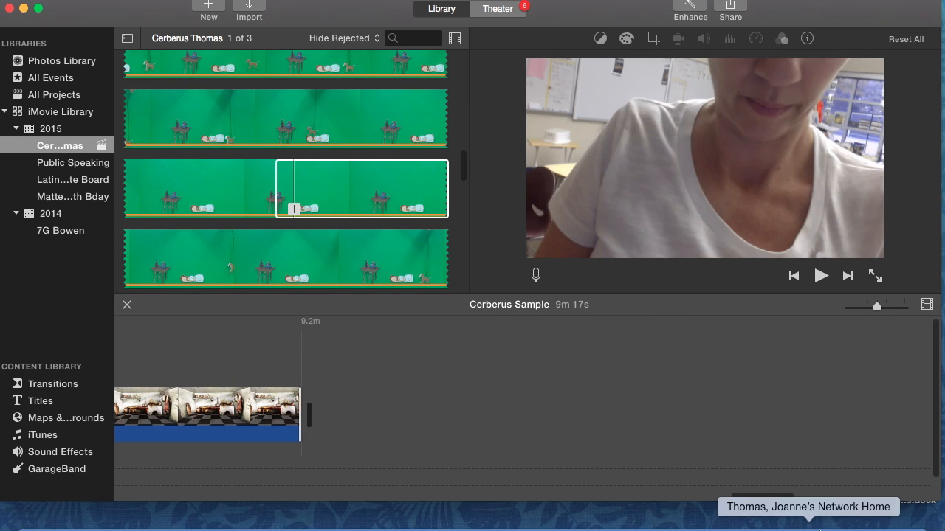
drag(776, 498, 742, 500)
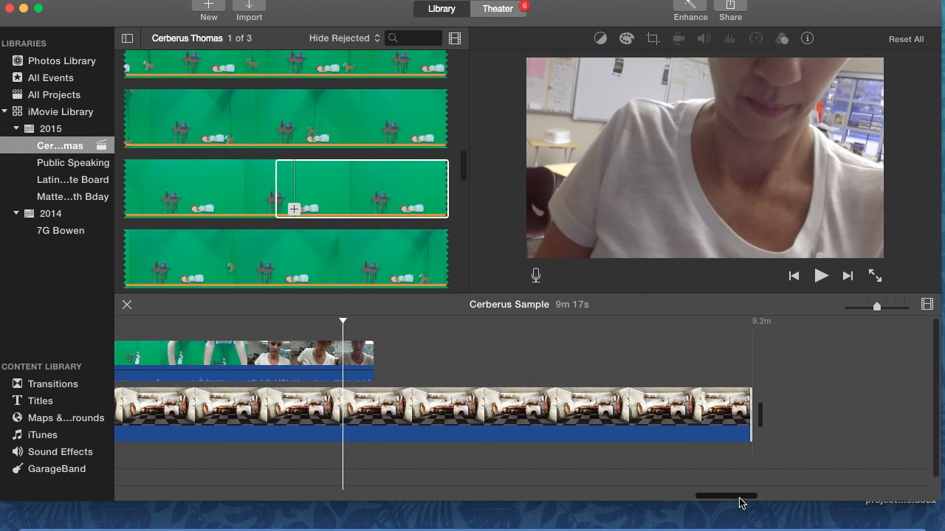
drag(705, 402, 375, 415)
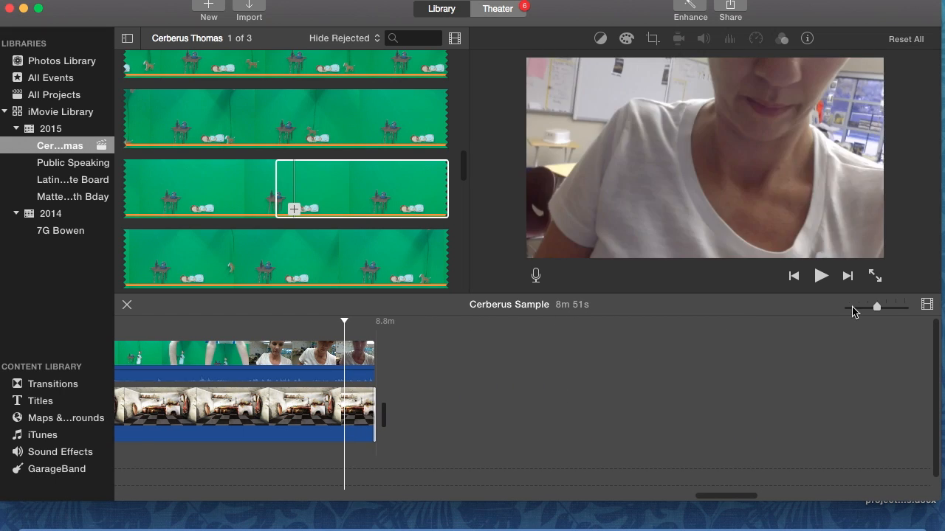
drag(878, 309, 904, 307)
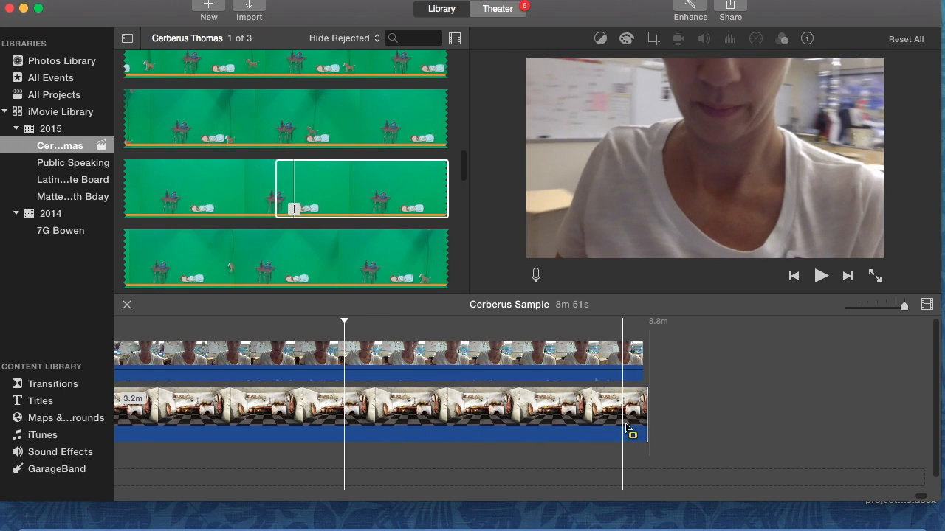
drag(640, 419, 642, 419)
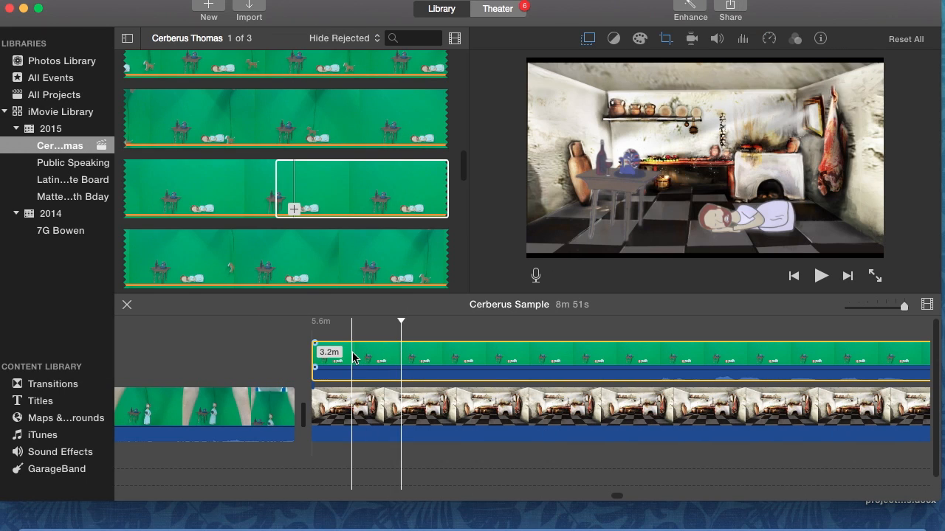
Play back the opening part of the combined puppet and kitchen scene to review it.
key(space)
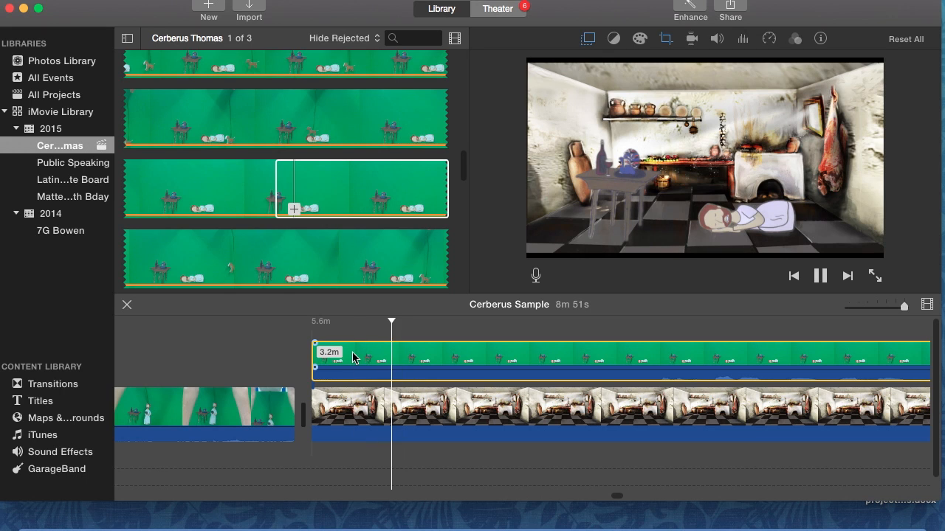
key(space)
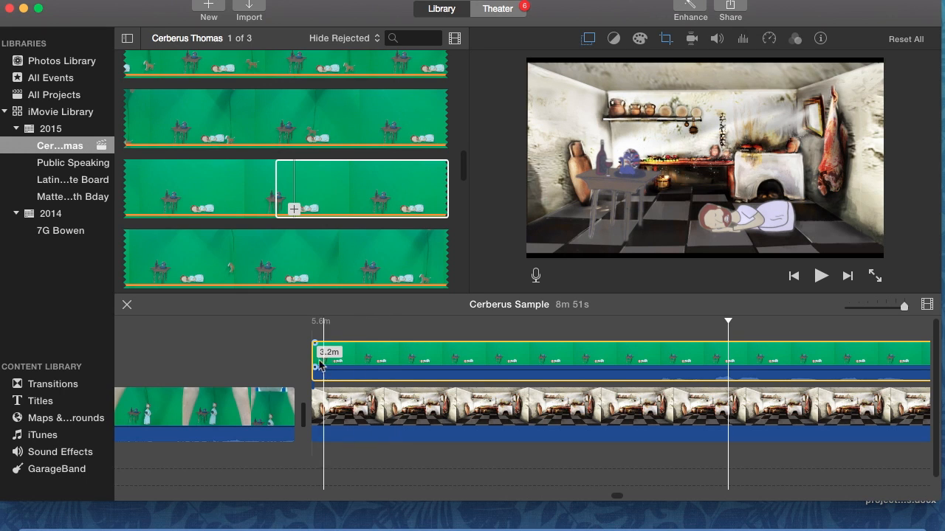
key(space)
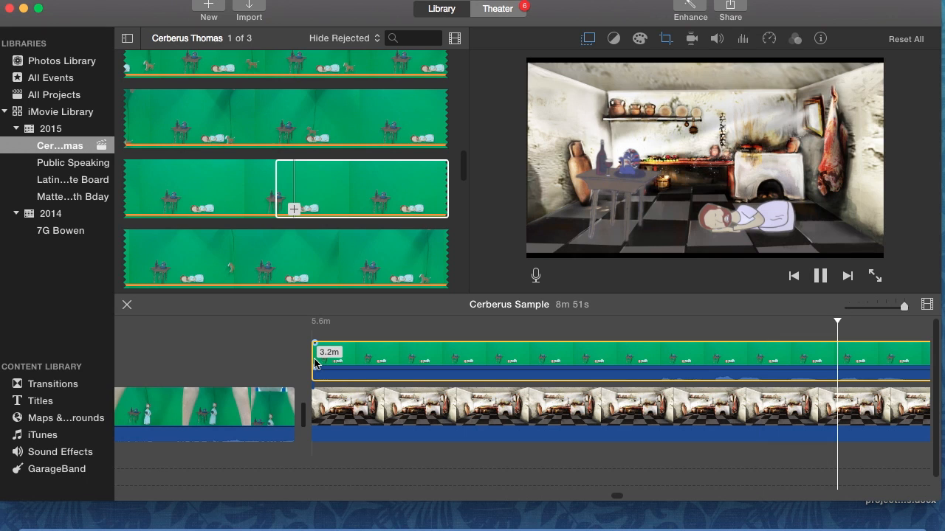
key(space)
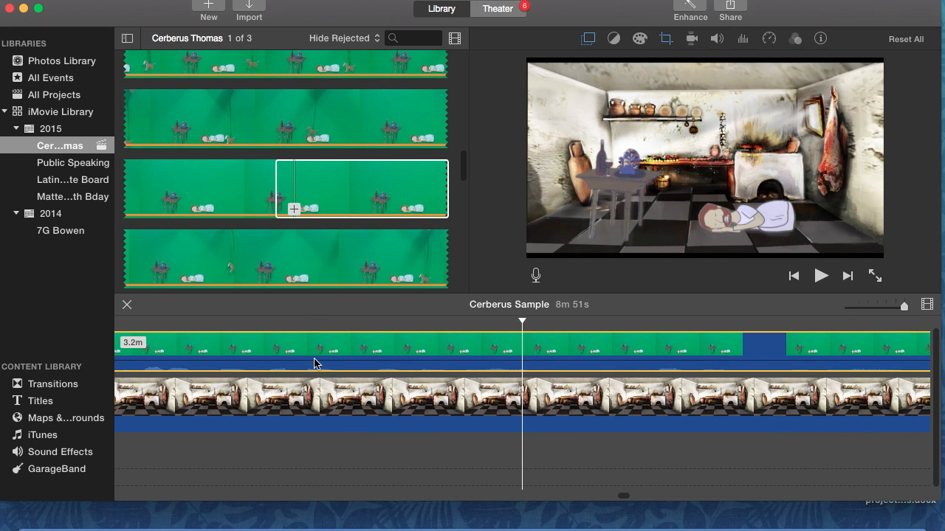
Split the overlaid puppet clip at the playhead to leave a 5.4-second piece, and play on until the dog enters.
key(super+b)
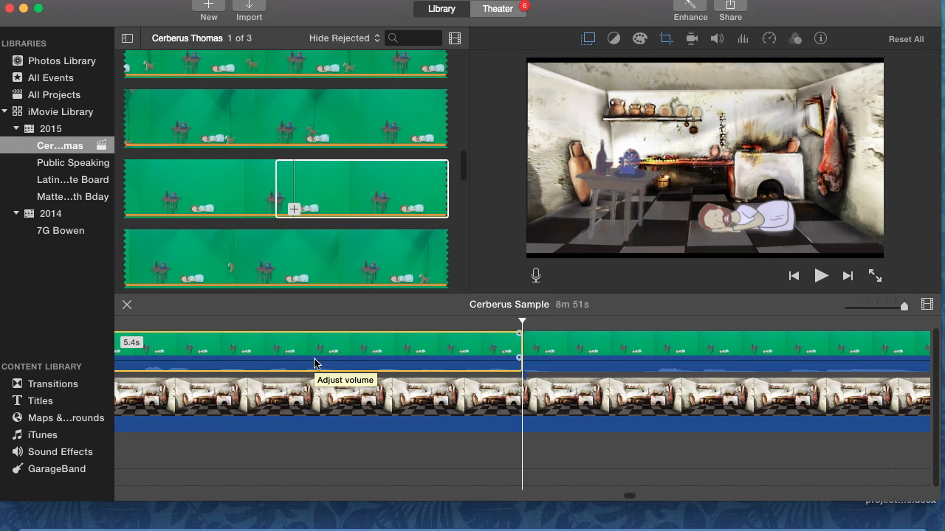
key(space)
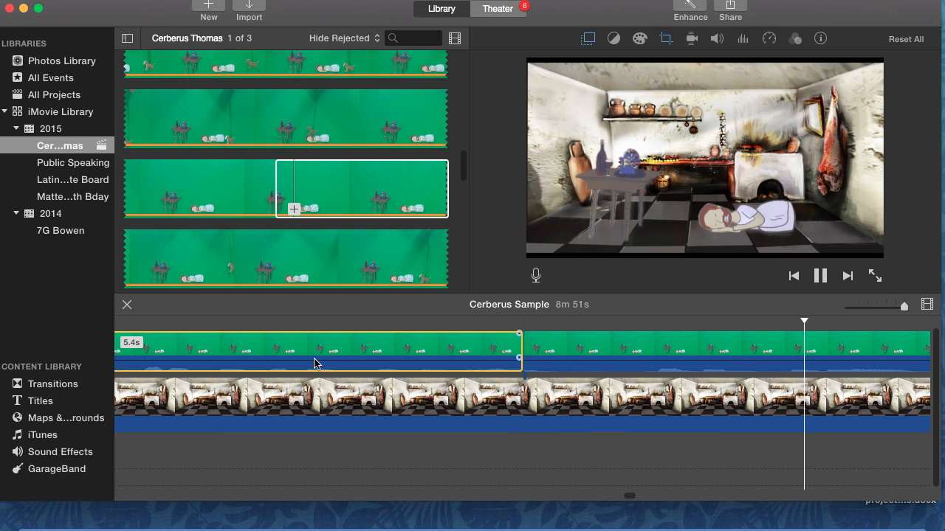
key(XF86AudioLowerVolume)
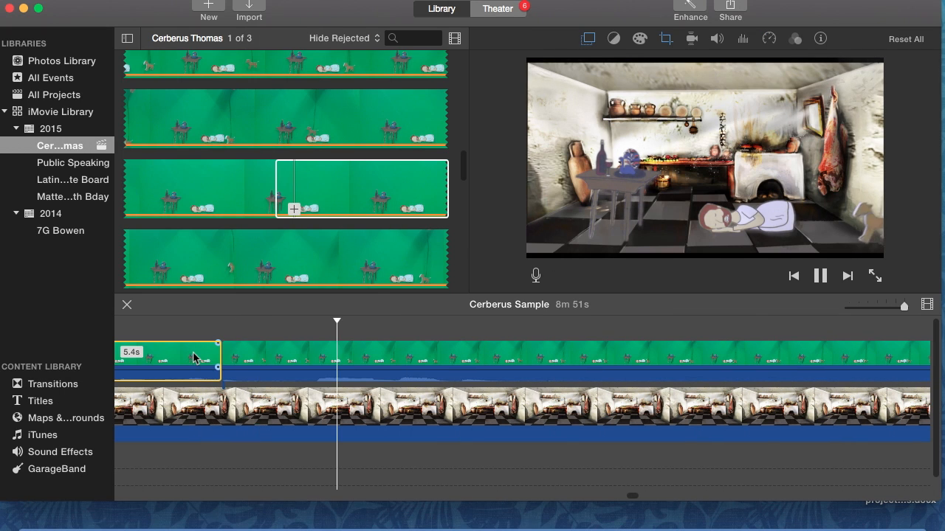
key(space)
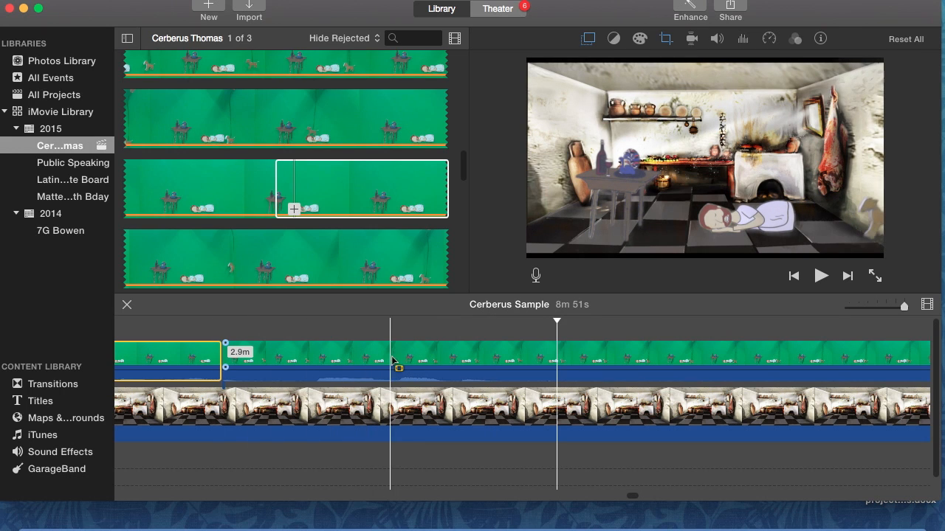
Clean up the green-screen background near the right edge of the puppet clip after the split and apply the keying settings.
click(436, 360)
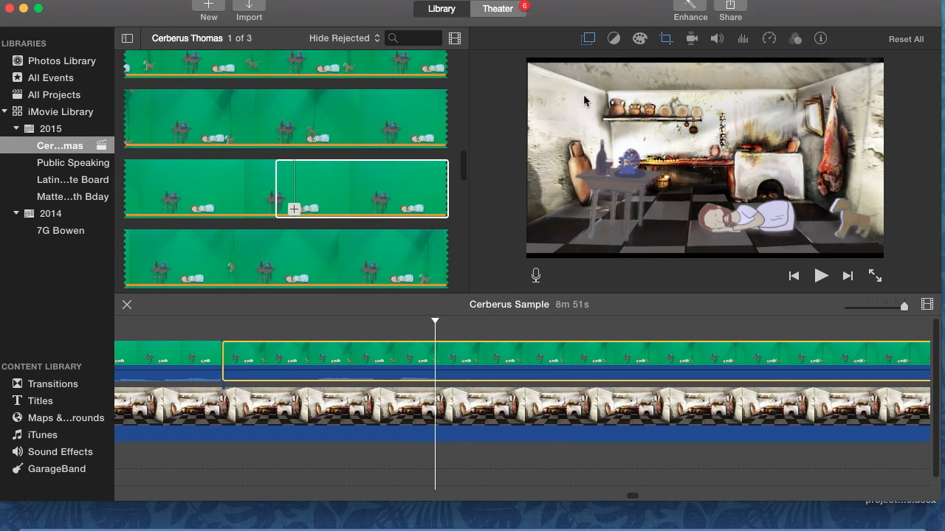
click(589, 39)
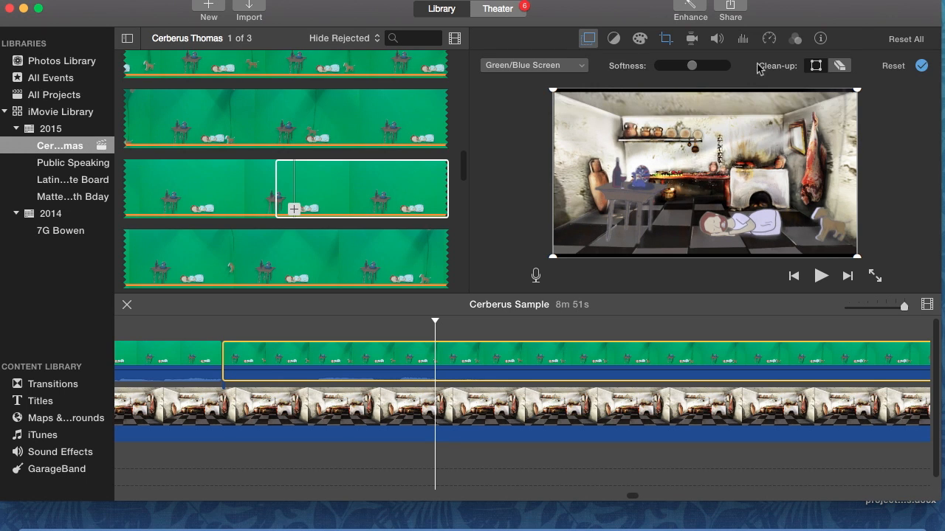
click(836, 67)
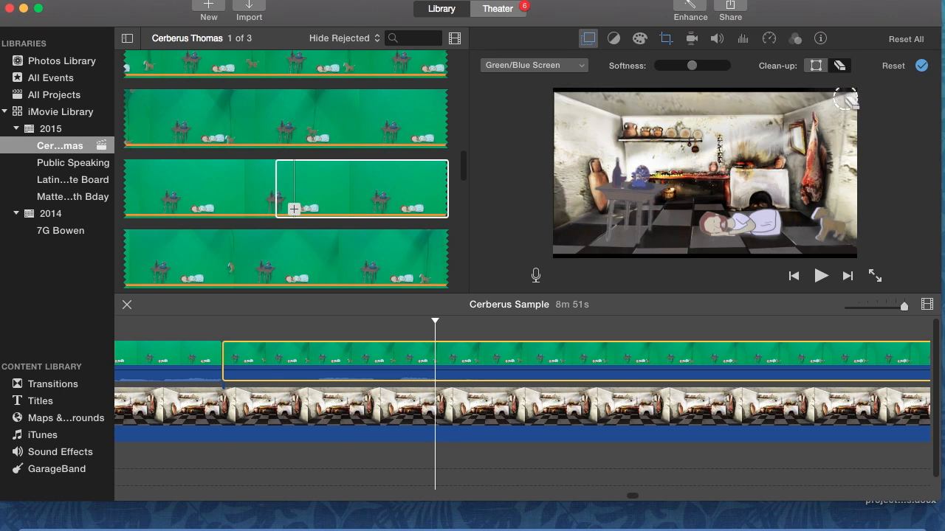
click(845, 119)
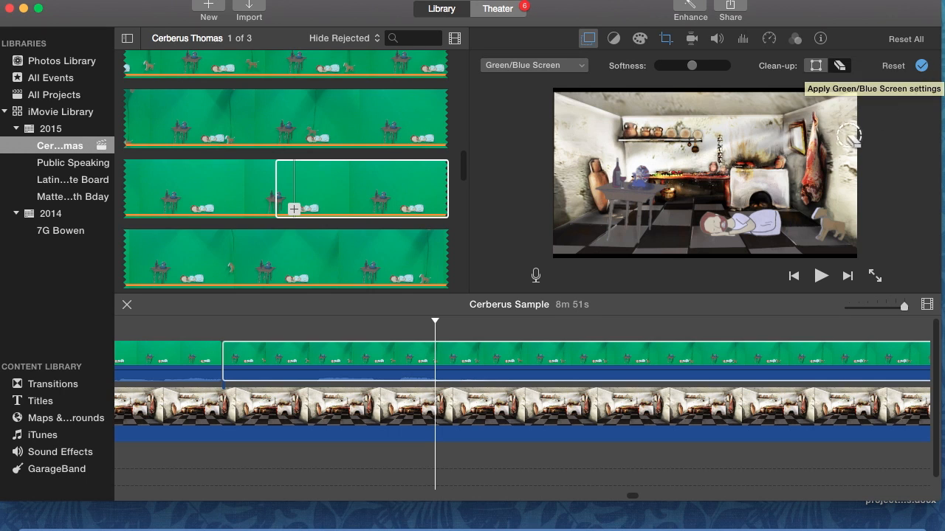
click(922, 66)
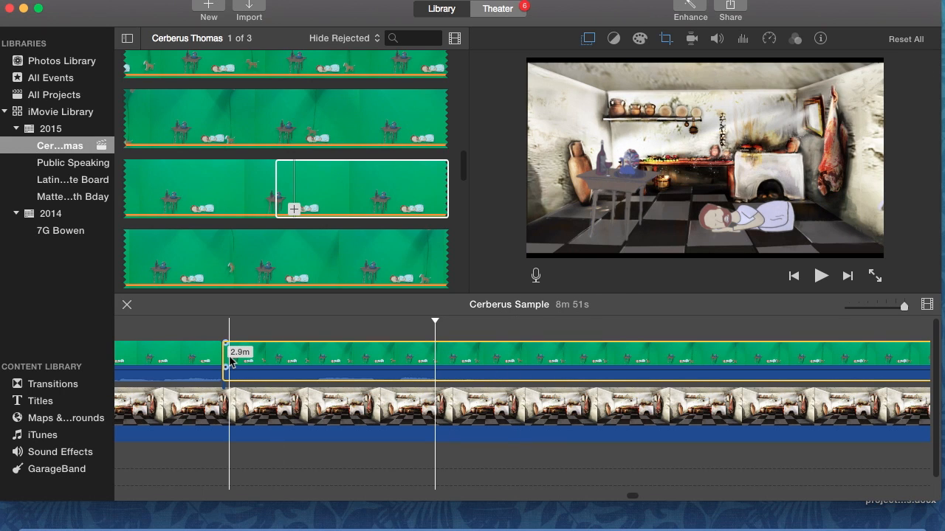
Play until the dog stands beside the sleeping cook and split the puppet clip there, leaving a 4.5-second piece.
key(space)
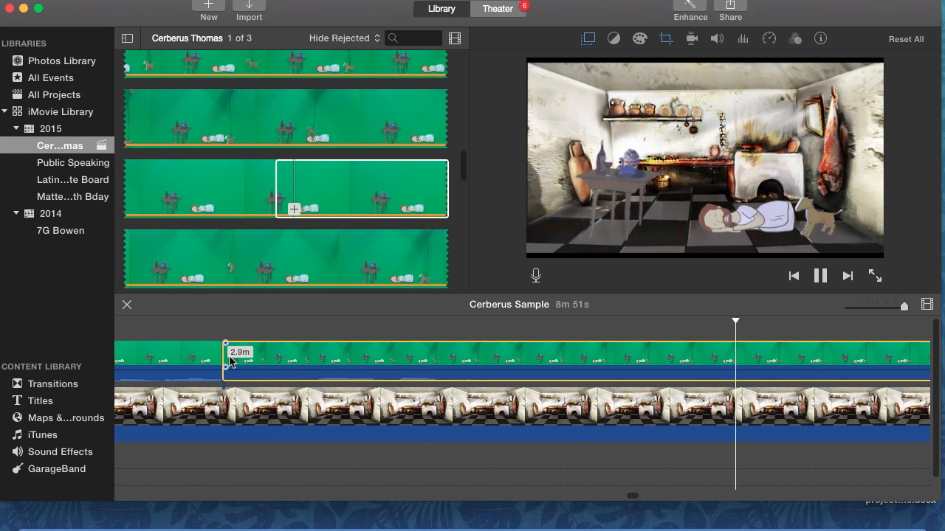
key(space)
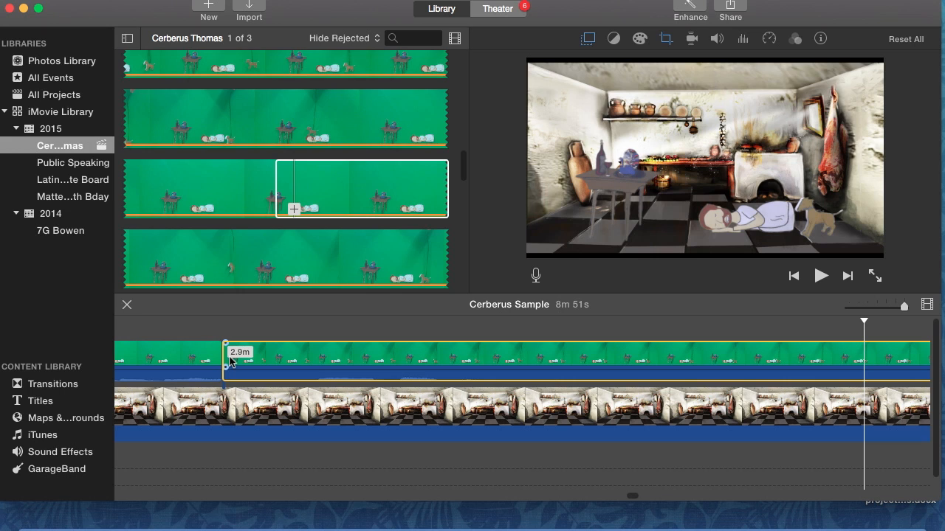
key(super+b)
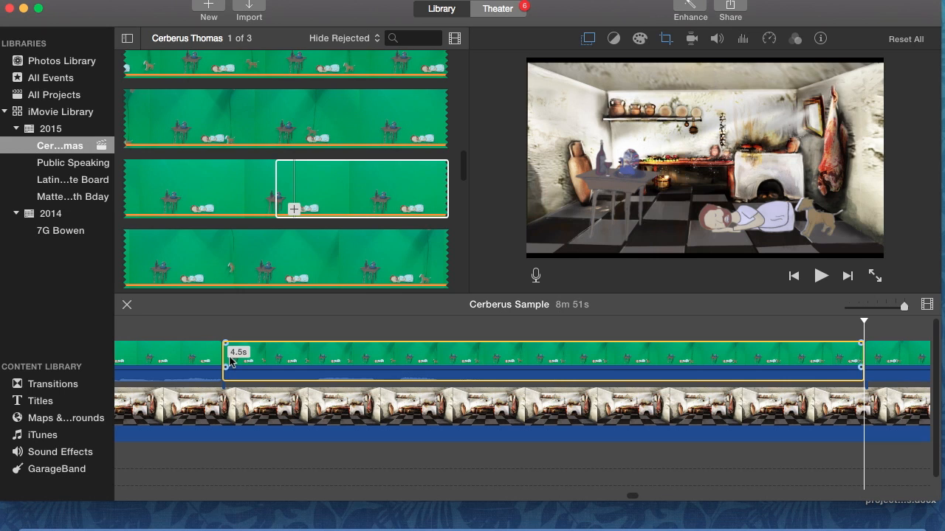
Play on past the 4.5-second piece, split the puppet clip again, and delete the section between the two splits.
key(space)
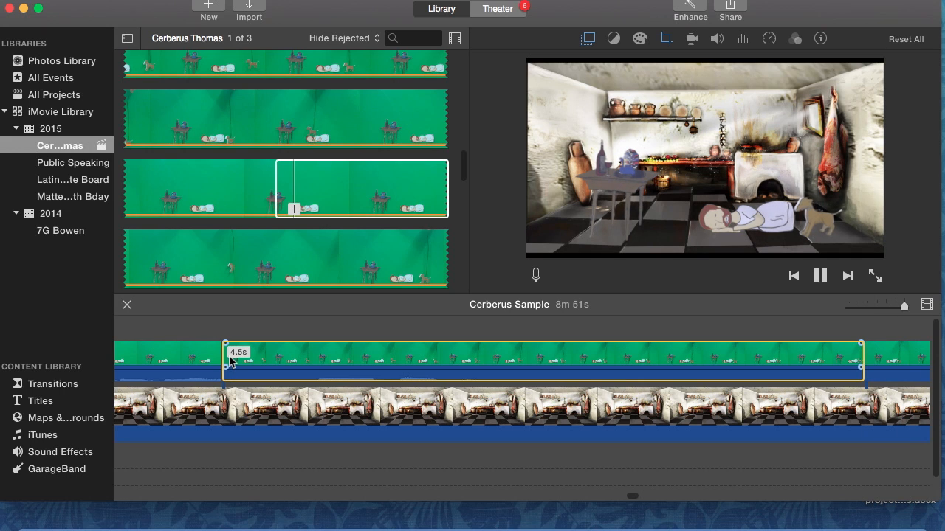
key(space)
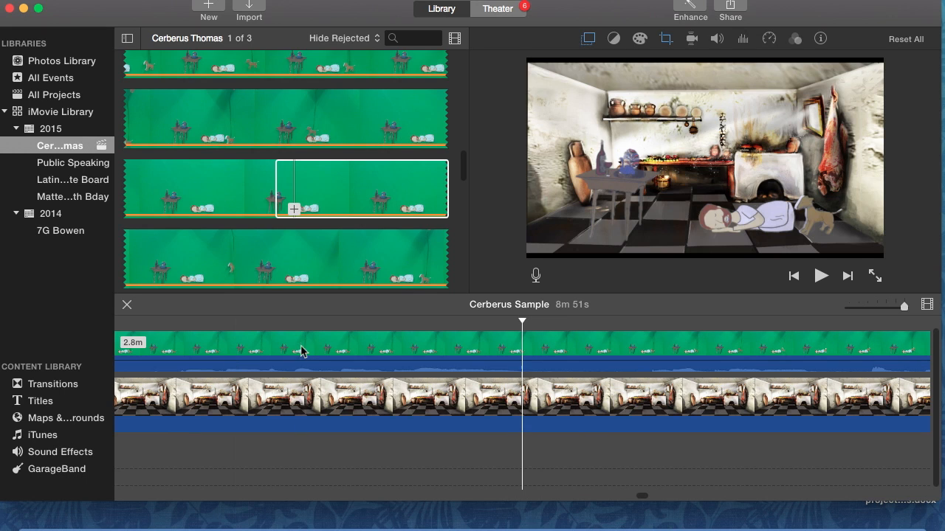
click(513, 341)
key(super+b)
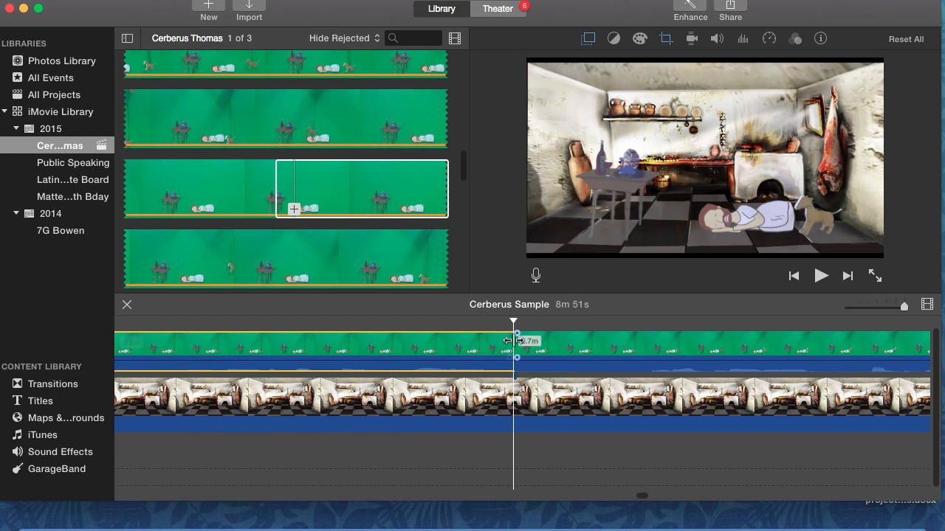
click(438, 347)
key(Delete)
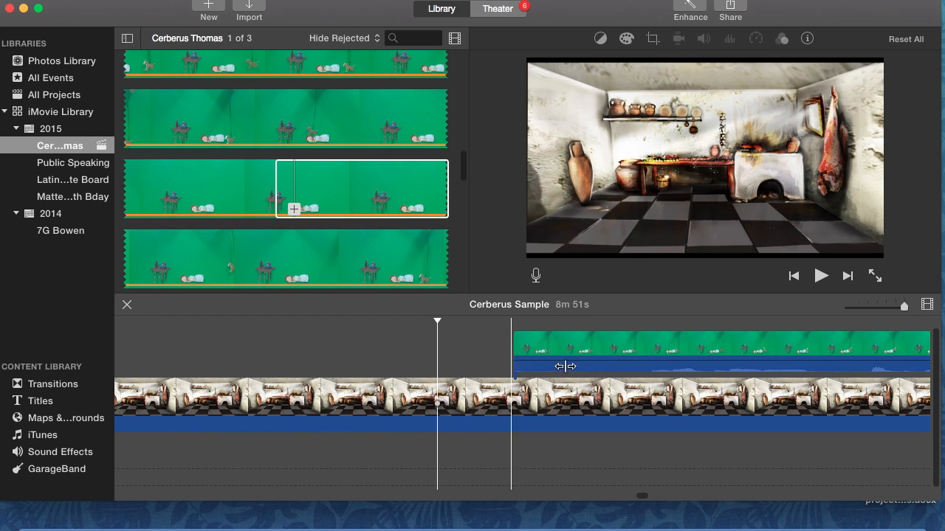
Move the remaining 2.7-minute puppet clip earlier to close the gap left by the deleted section.
drag(696, 348, 382, 353)
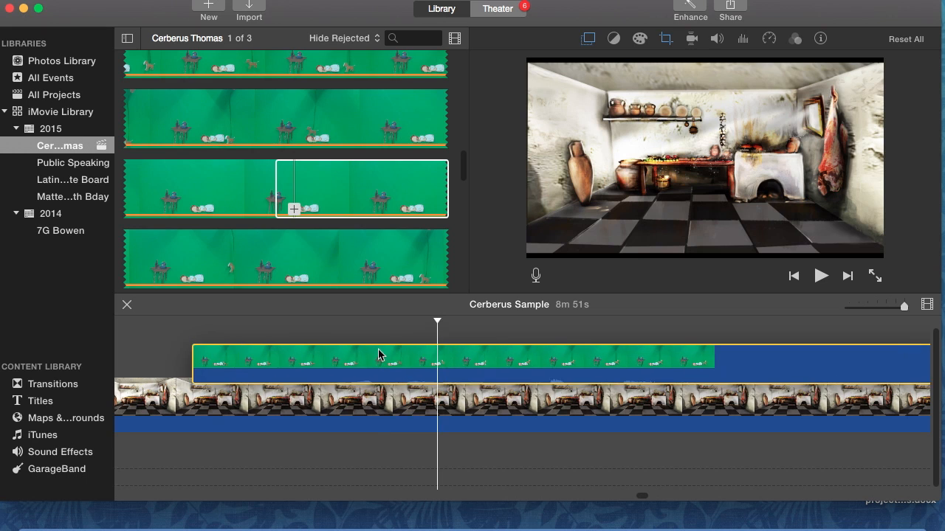
scroll(643, 499, left, 10)
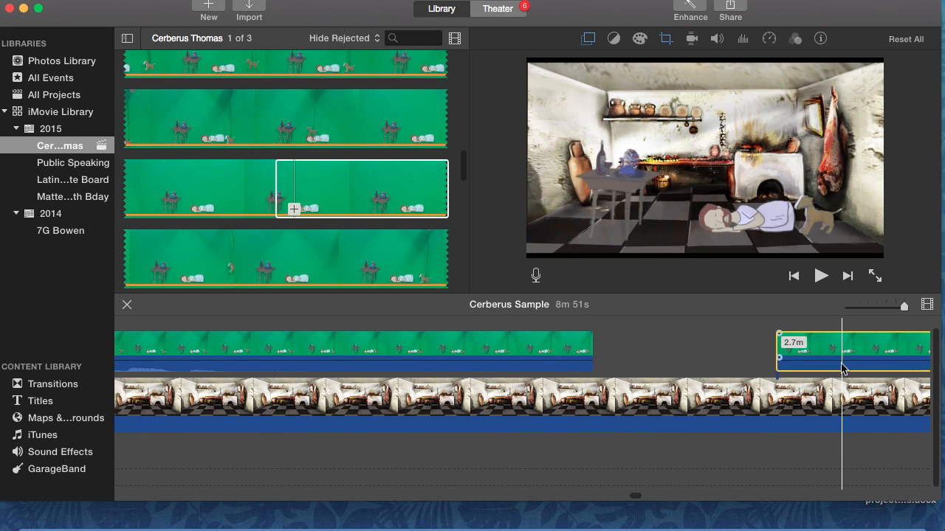
drag(842, 347, 666, 340)
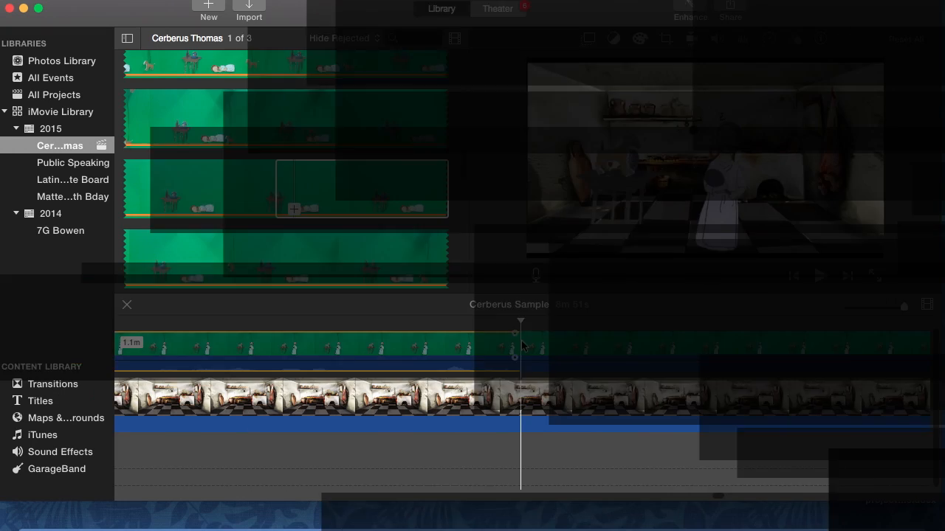
Delete the selected section of the standing-cook footage, move the following puppet clip back against the preceding one, and play the join.
key(Delete)
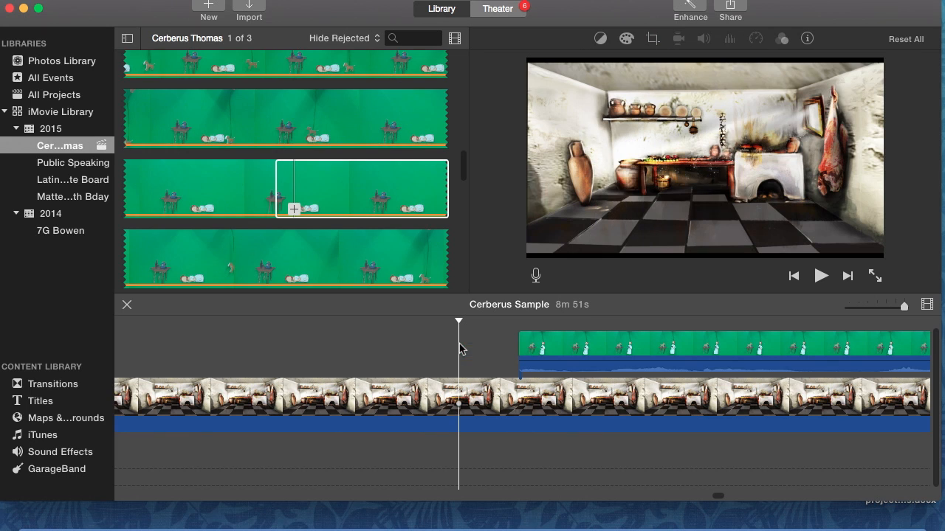
drag(902, 307, 888, 306)
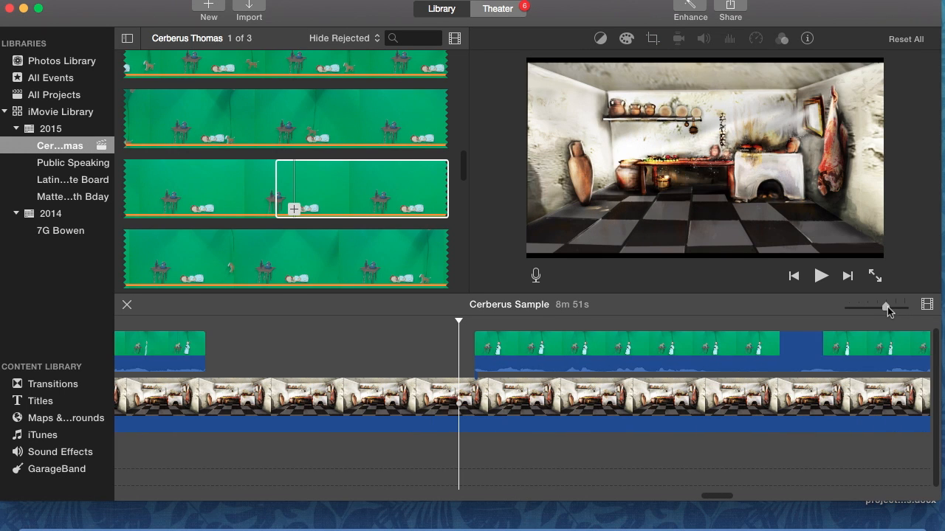
drag(742, 338, 473, 341)
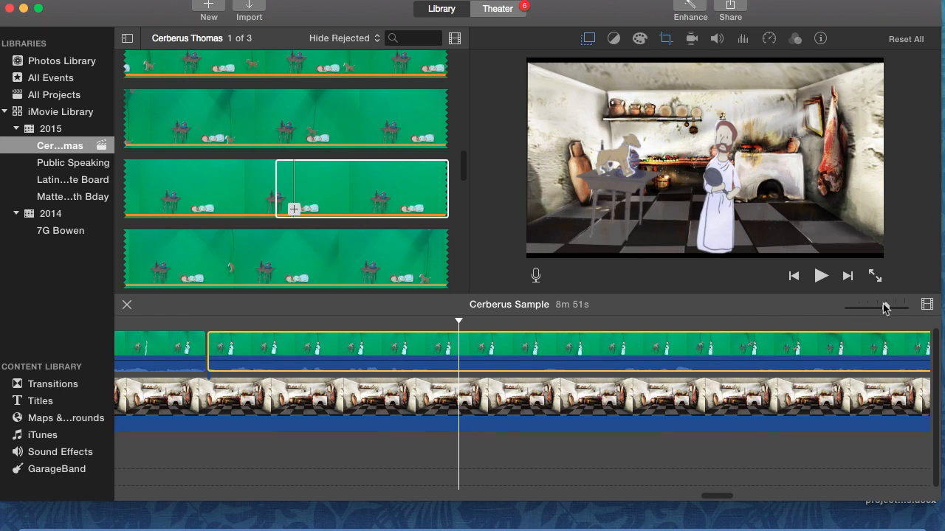
drag(896, 307, 903, 305)
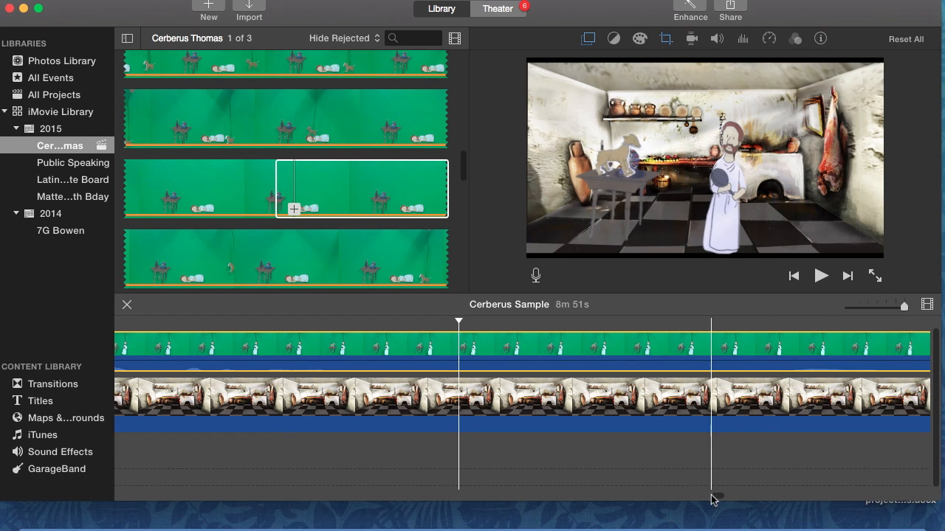
drag(722, 502, 708, 499)
drag(576, 344, 573, 344)
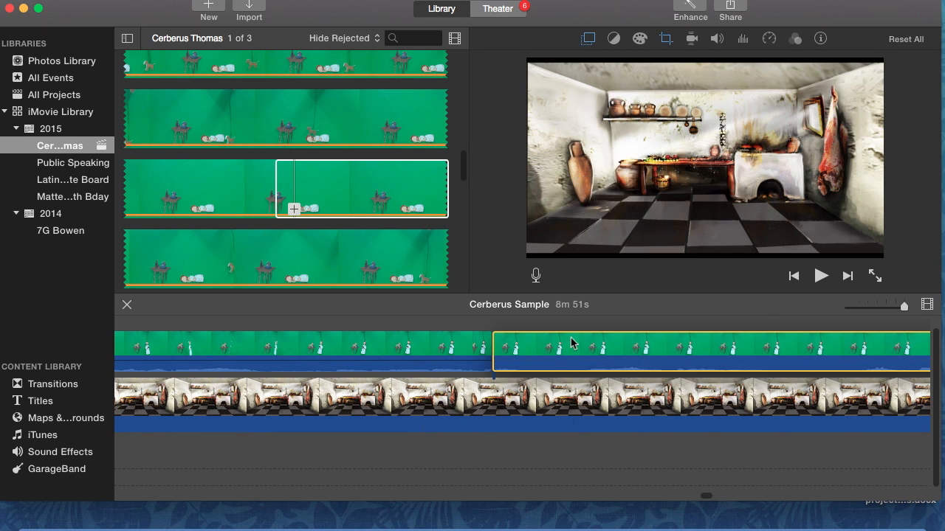
click(473, 345)
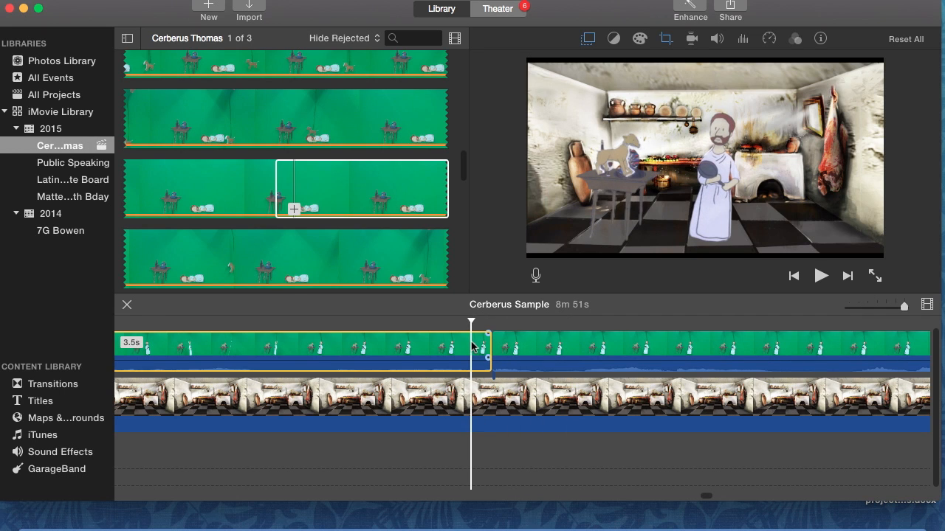
key(space)
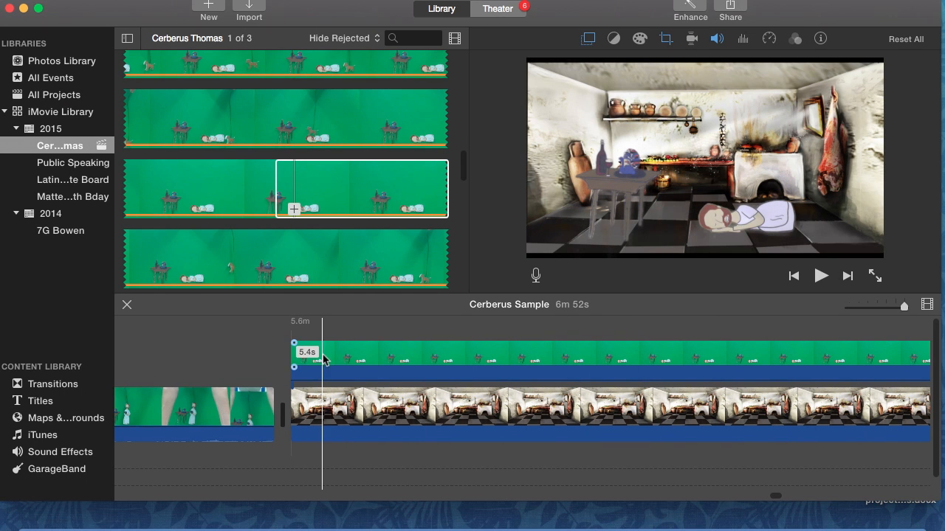
Add a Gradient - White title above the start of the sleeping-cook puppet scene at 5.6 minutes.
click(51, 404)
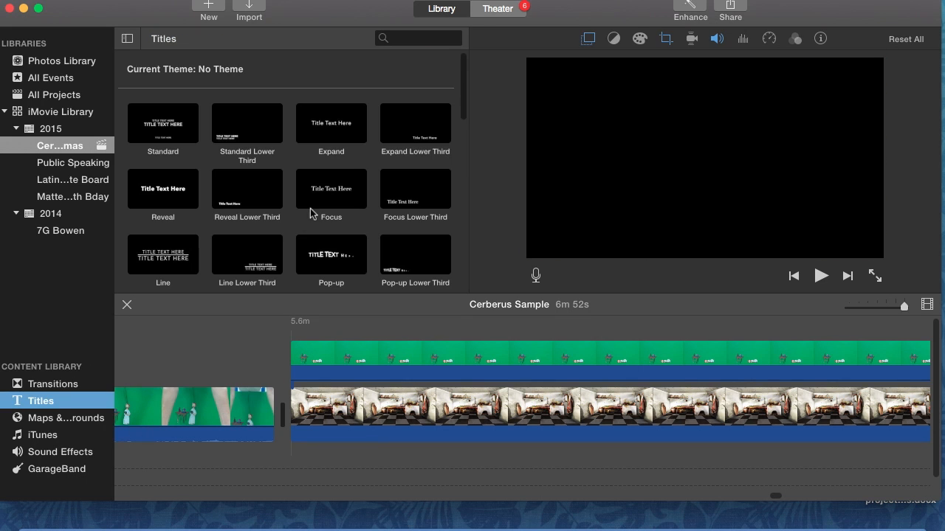
scroll(299, 216, down, 5)
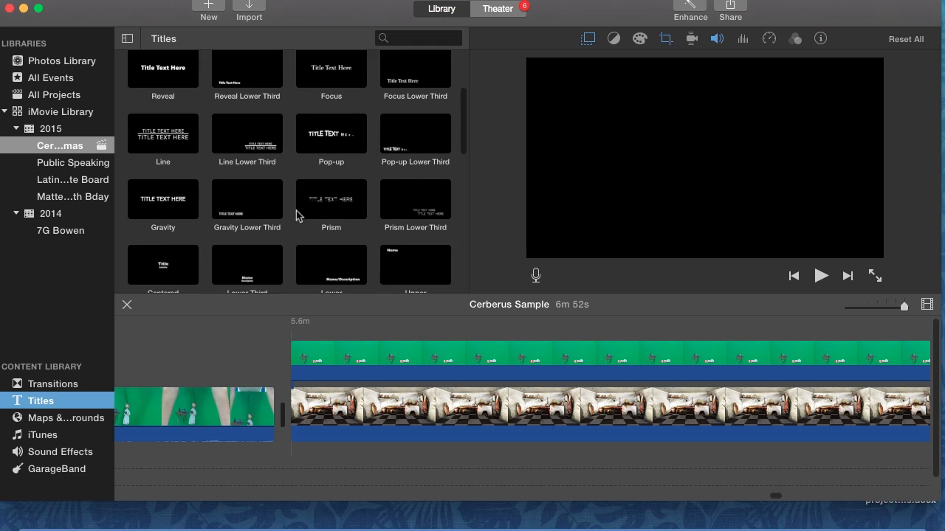
scroll(299, 216, down, 10)
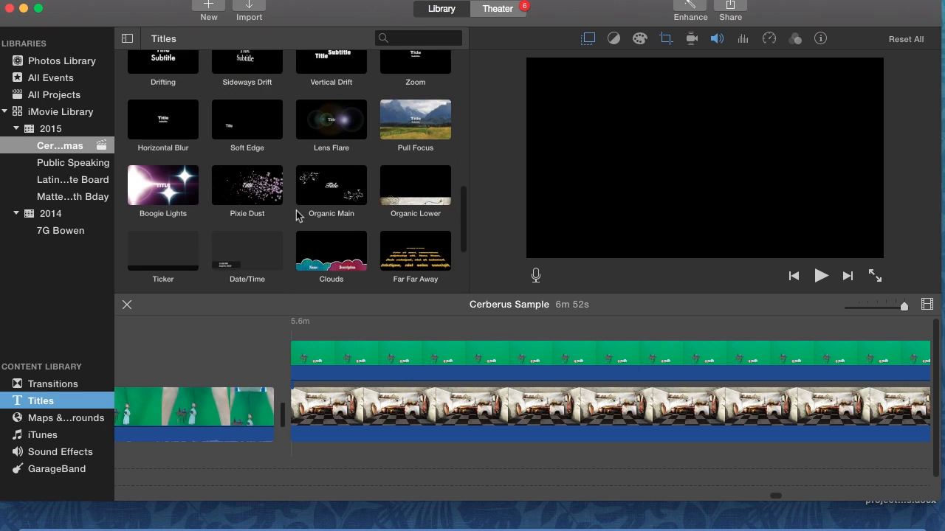
scroll(299, 215, down, 2)
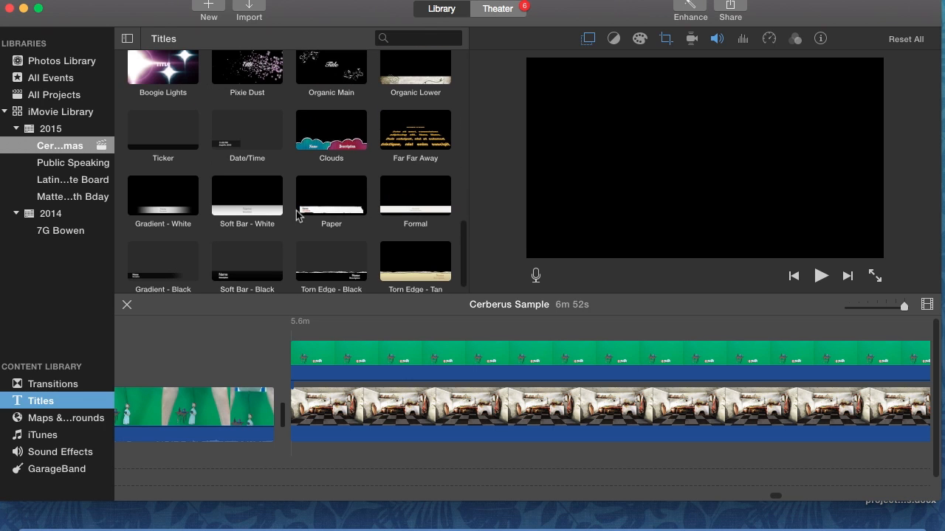
click(164, 198)
drag(163, 198, 302, 338)
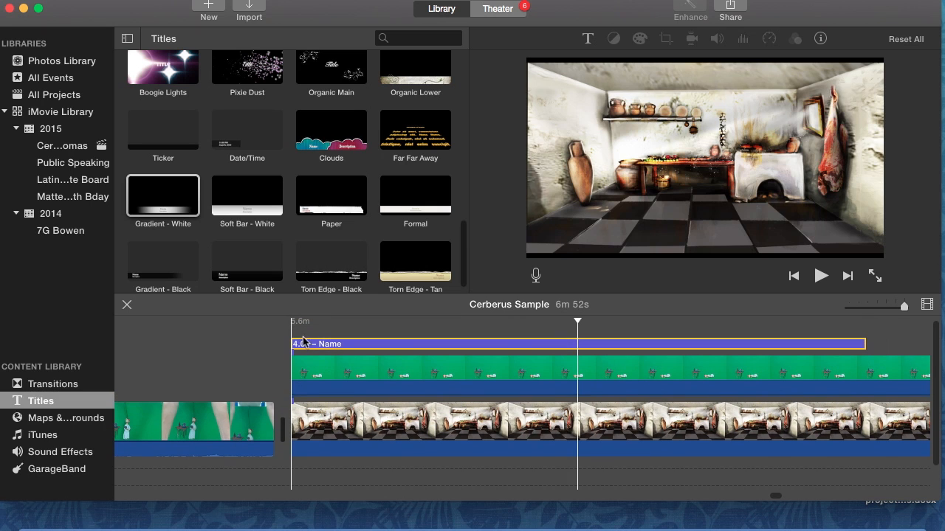
Replace the title's Name text with "coquus est in culina." and select its Description line.
click(370, 347)
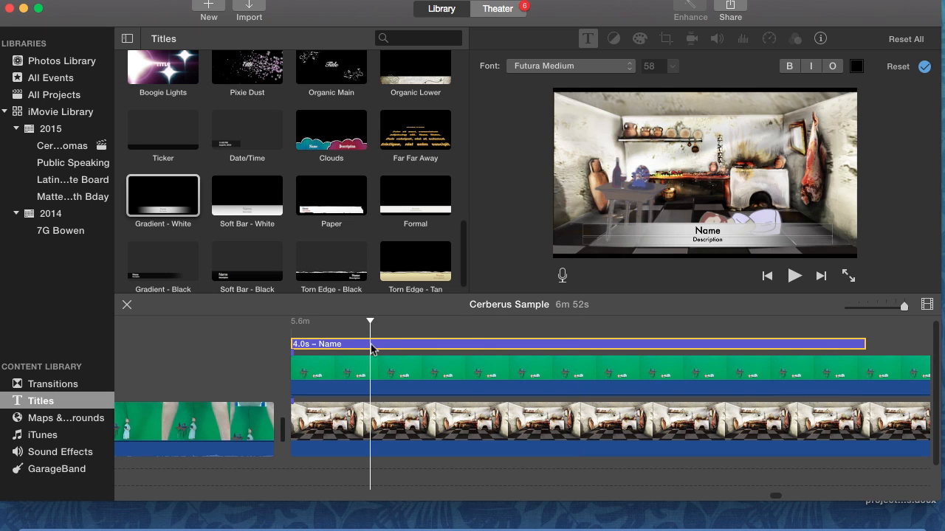
click(341, 348)
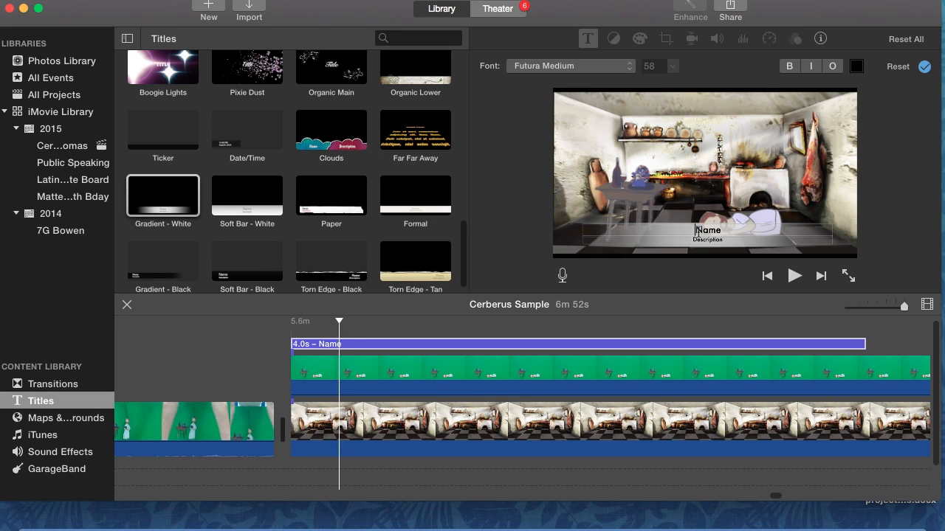
text(C)
text(quu)
text(s)
text(est in cu)
text(lina.)
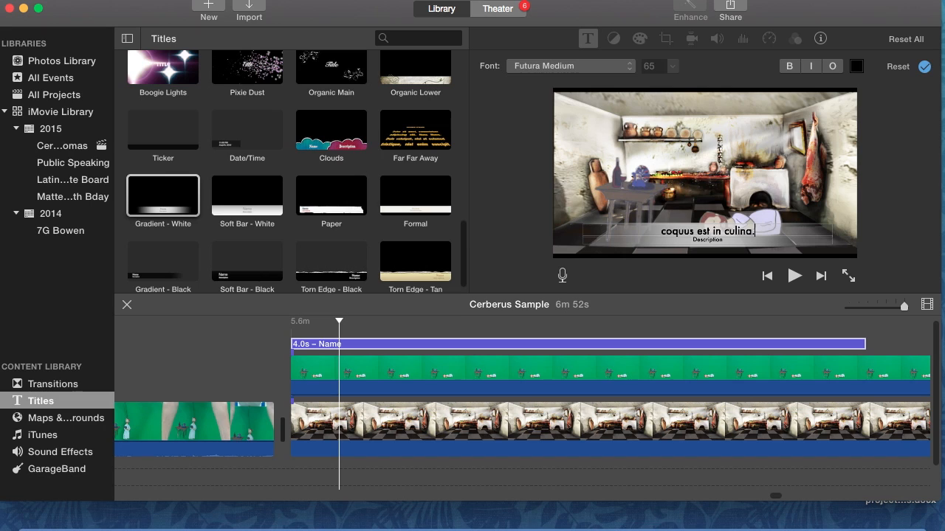
key(Tab)
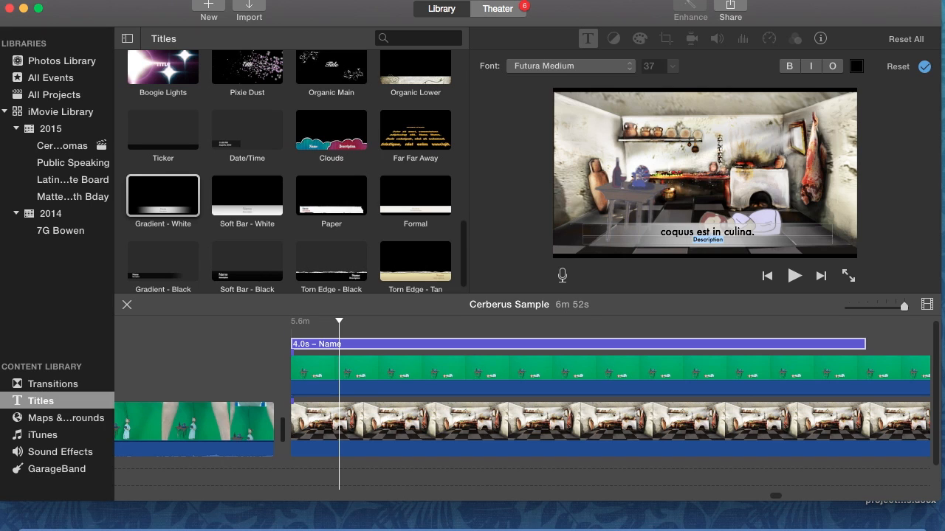
Clear the Description line of the "coquus est in culina." title, apply the text, and play the caption over the sleeping-cook scene.
key(BackSpace)
drag(905, 308, 893, 314)
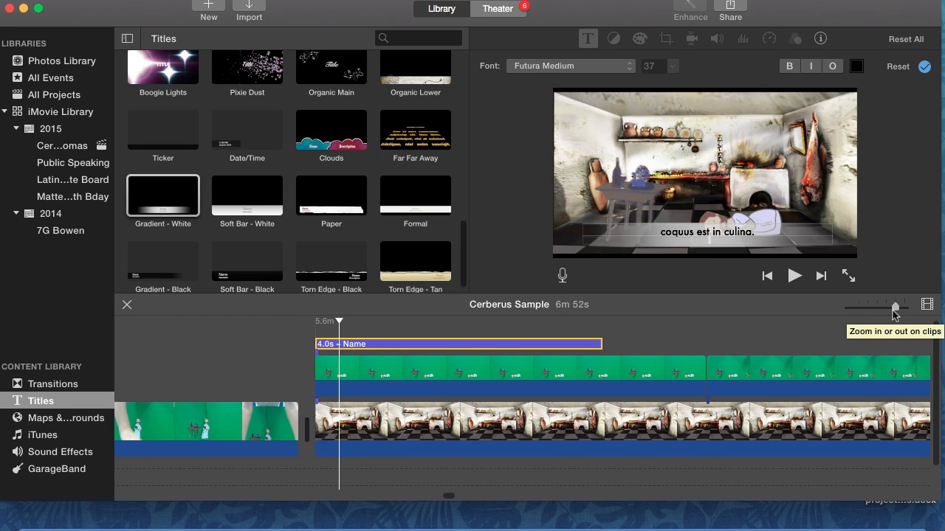
drag(892, 314, 886, 314)
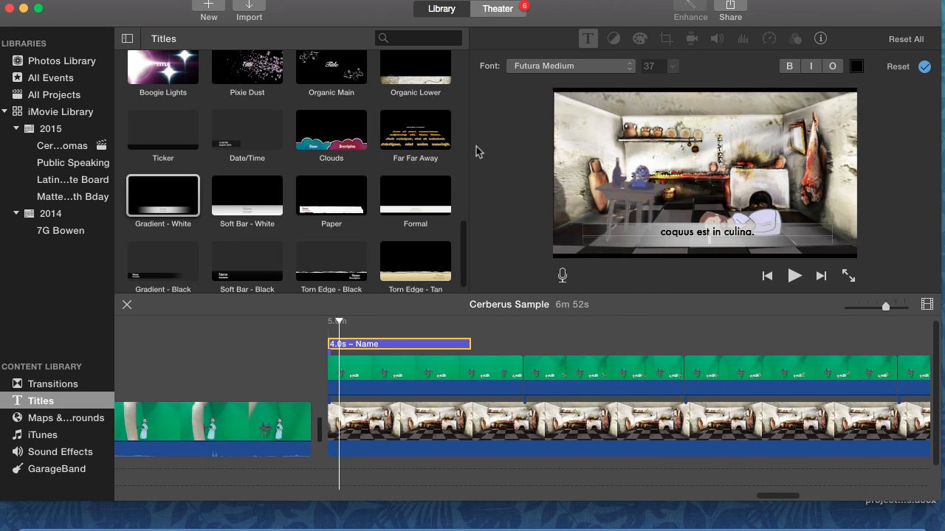
click(242, 0)
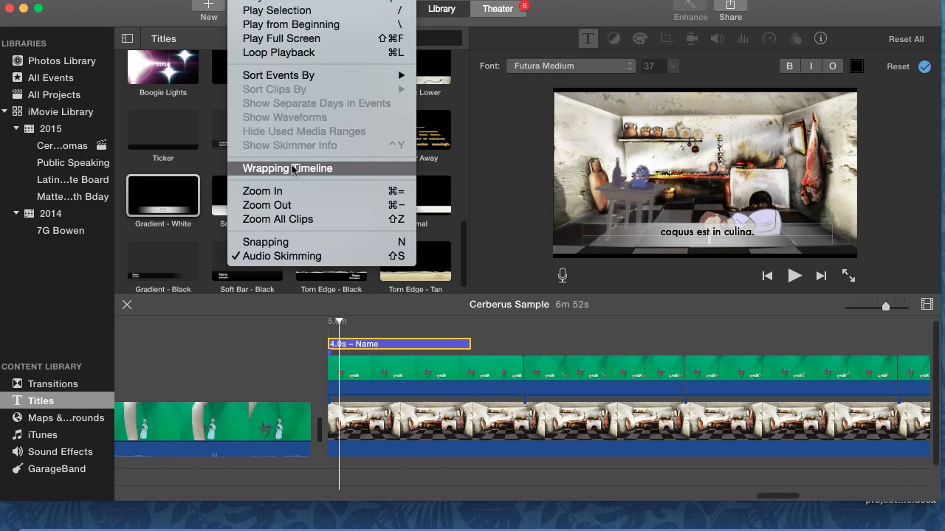
click(248, 1)
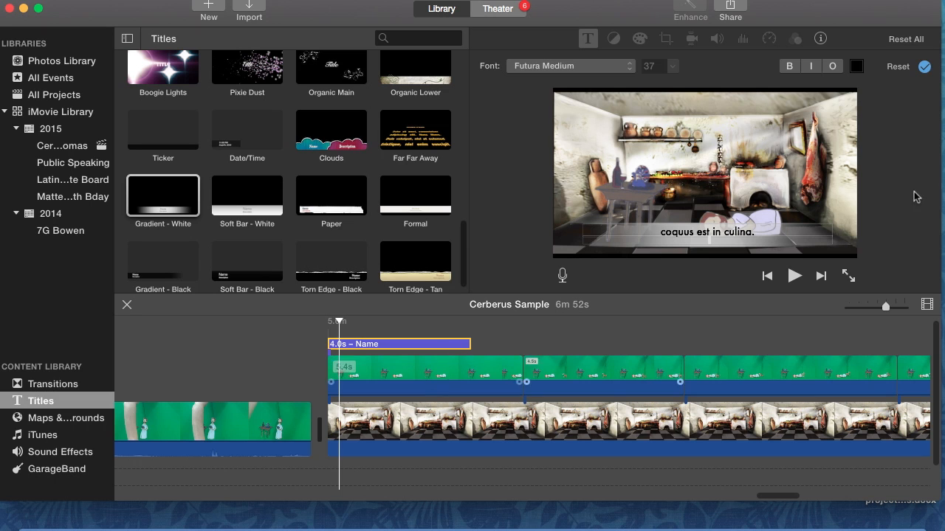
click(924, 67)
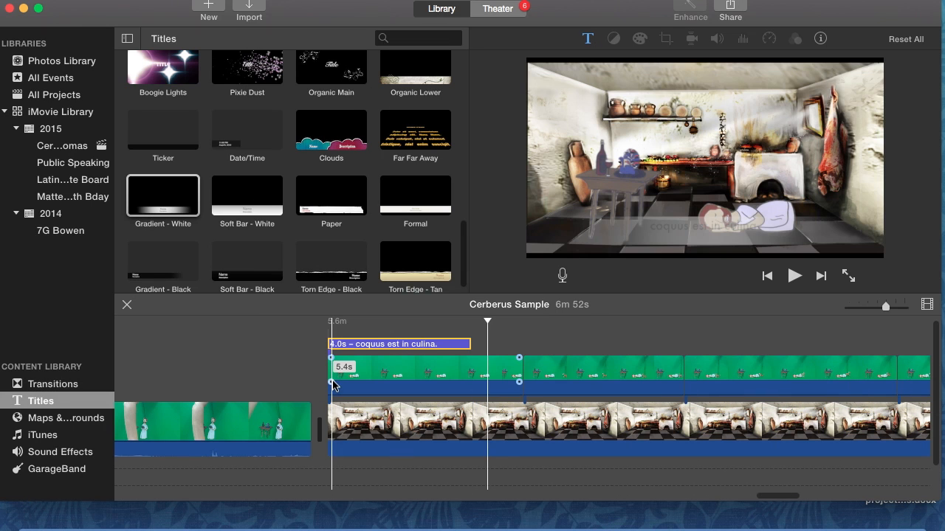
key(space)
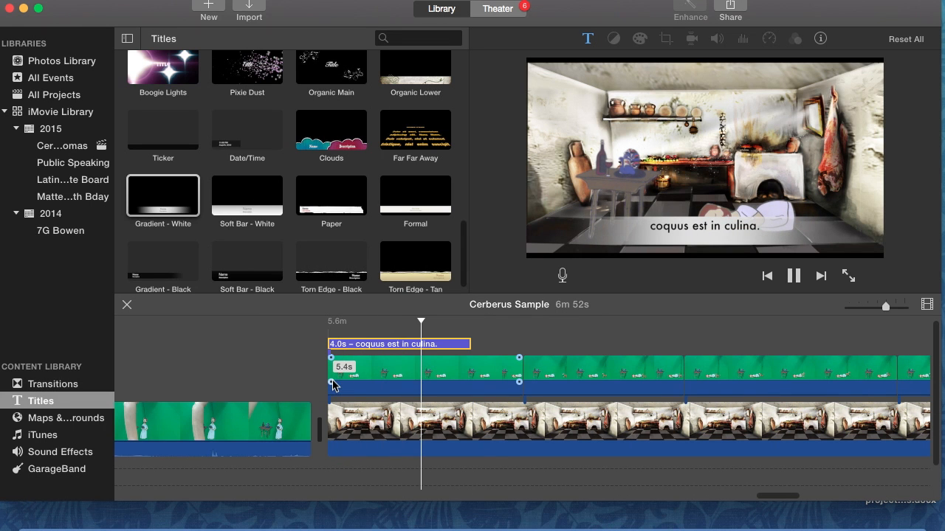
key(space)
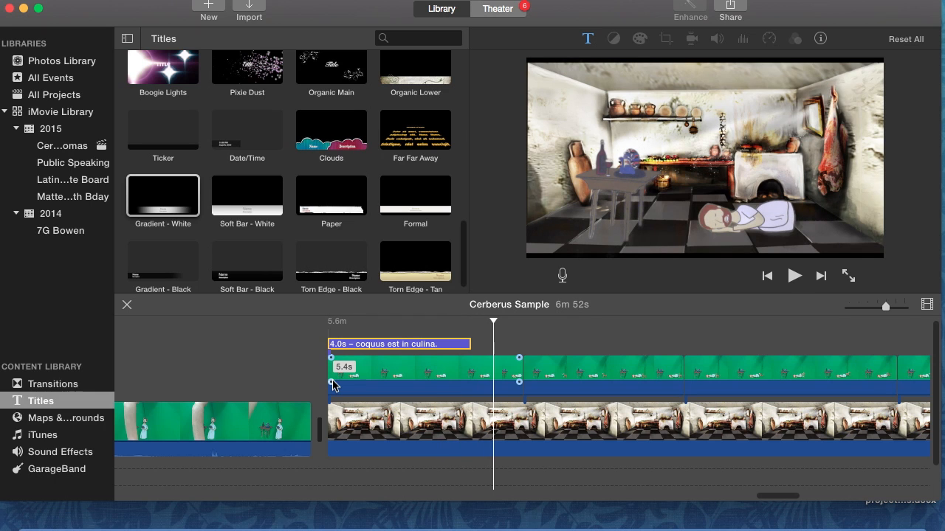
Add a second Gradient - White title reading "coquus in culina dormit." with no description, and place it directly against the first title.
drag(179, 214, 485, 341)
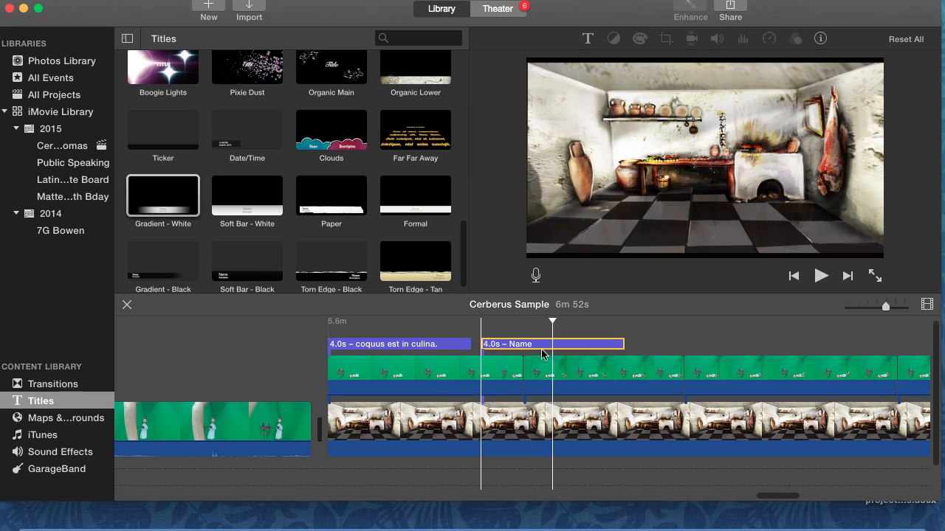
double_click(552, 344)
text(coqu)
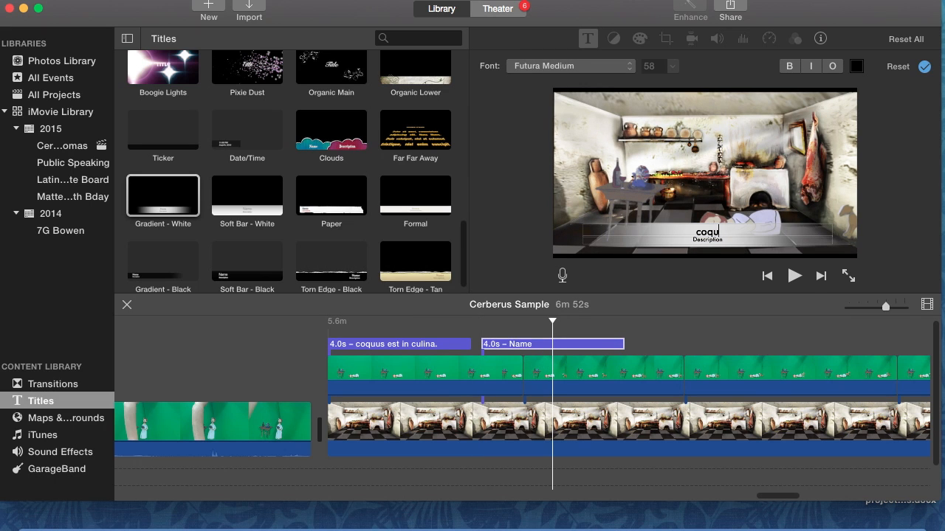
text(us in culina dormit.)
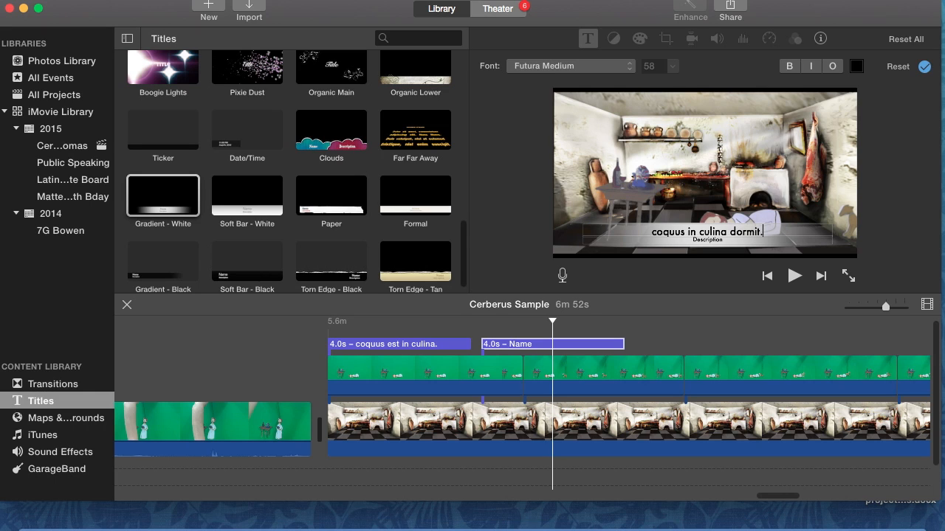
key(Tab)
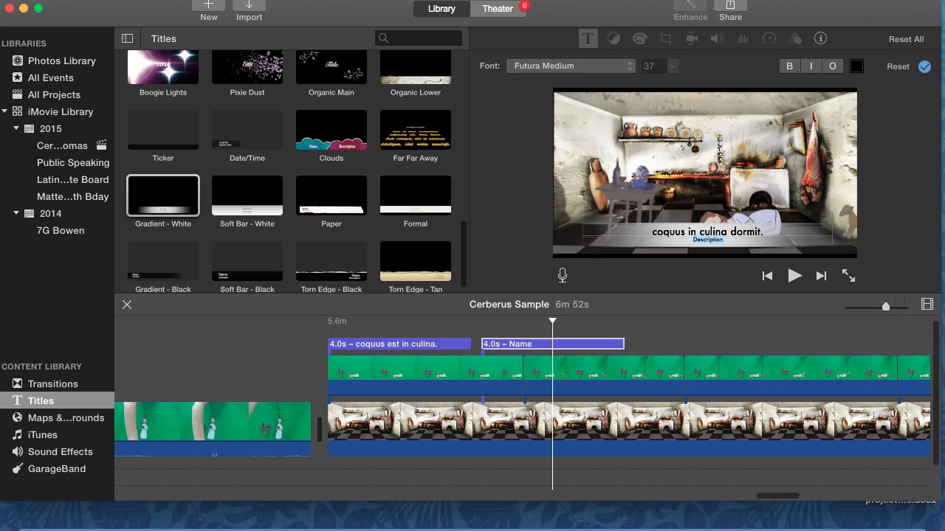
key(BackSpace)
click(925, 67)
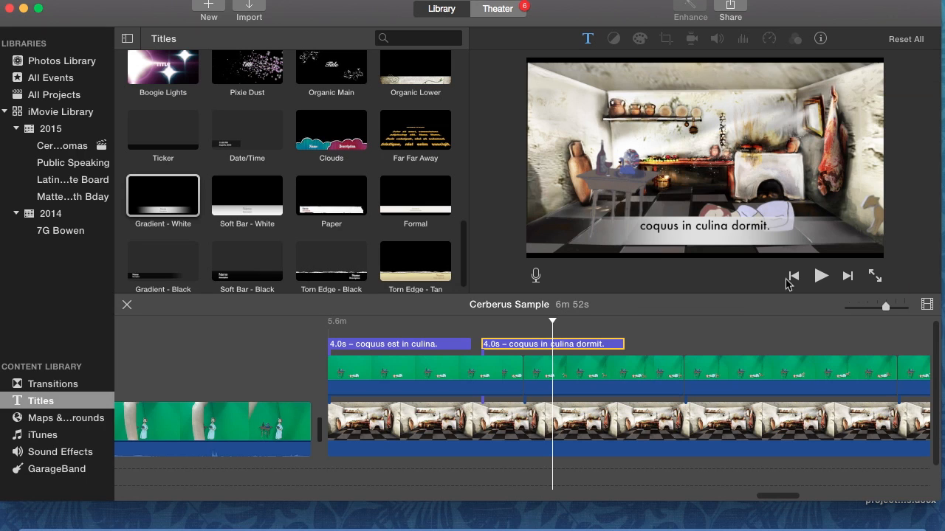
click(730, 319)
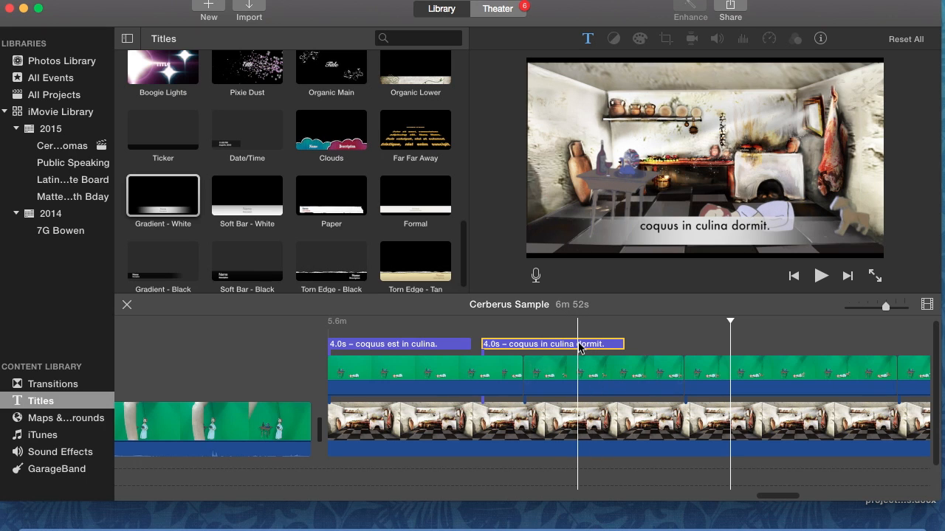
drag(579, 346, 570, 346)
Add a third Gradient - White title directly after the second, reading "Cerberus intrat." with an empty Description line.
drag(164, 197, 616, 325)
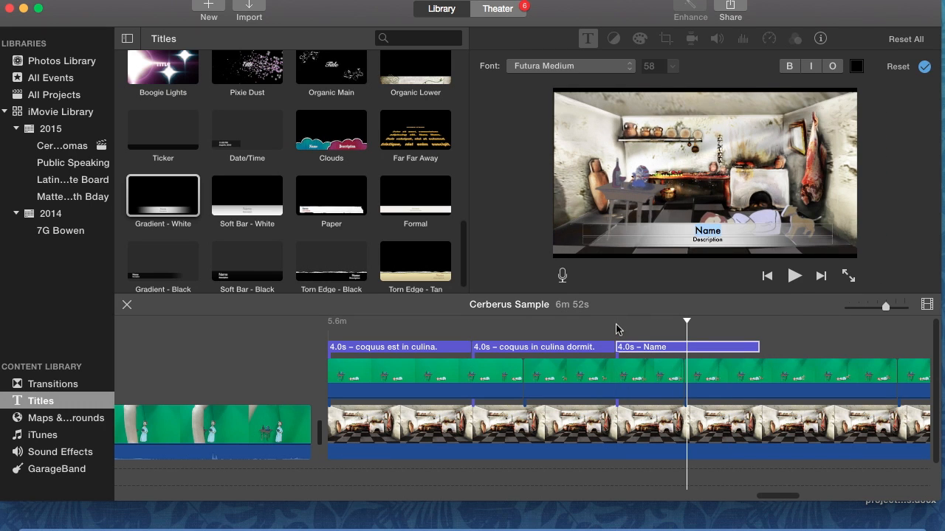
text(Cerberus intrat.)
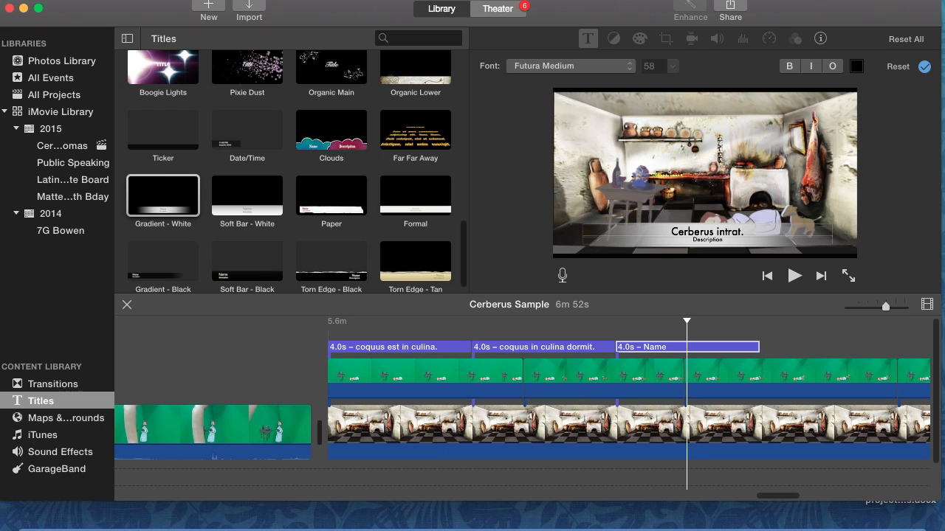
key(Tab)
key(BackSpace)
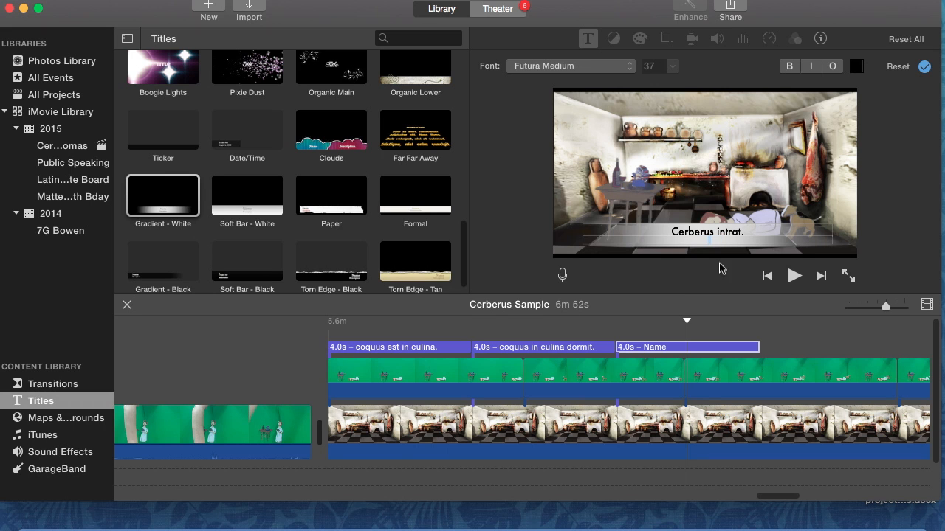
click(925, 67)
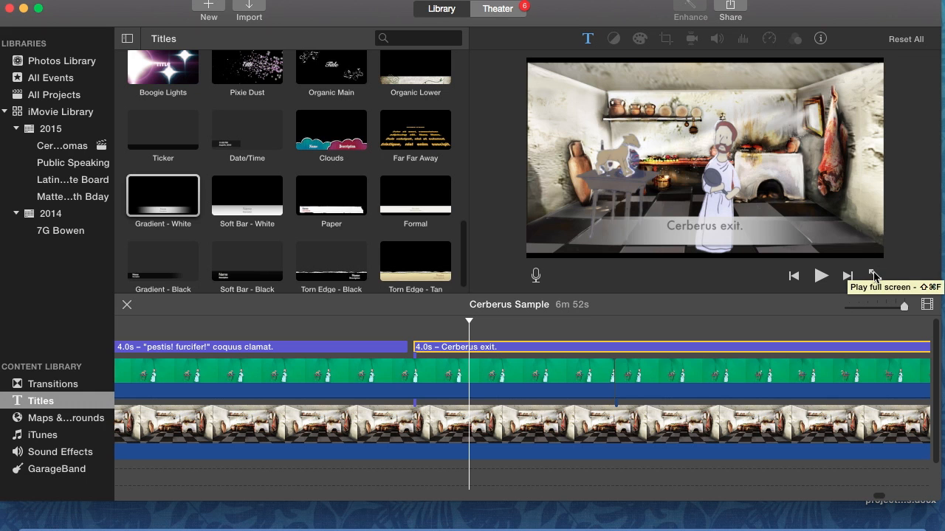
Play the whole movie full screen from the beginning to review the captions.
click(874, 276)
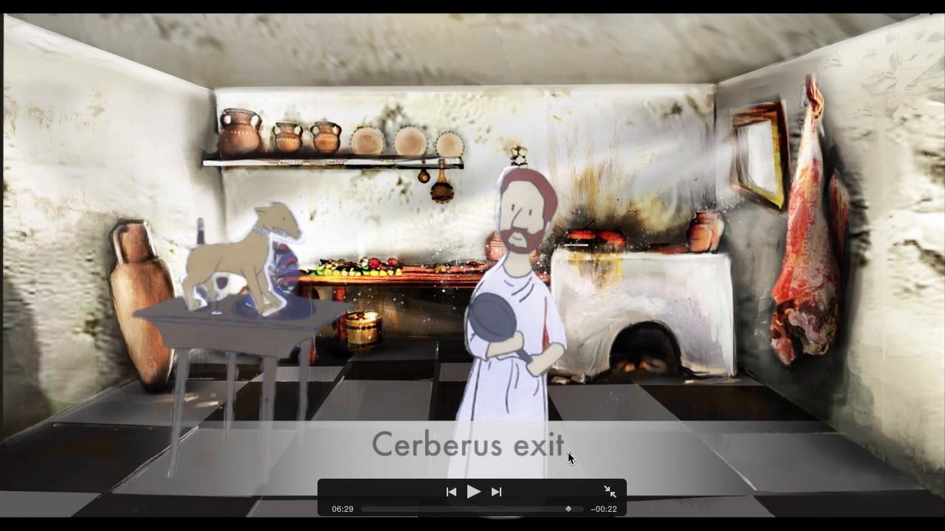
key(space)
drag(565, 513, 362, 513)
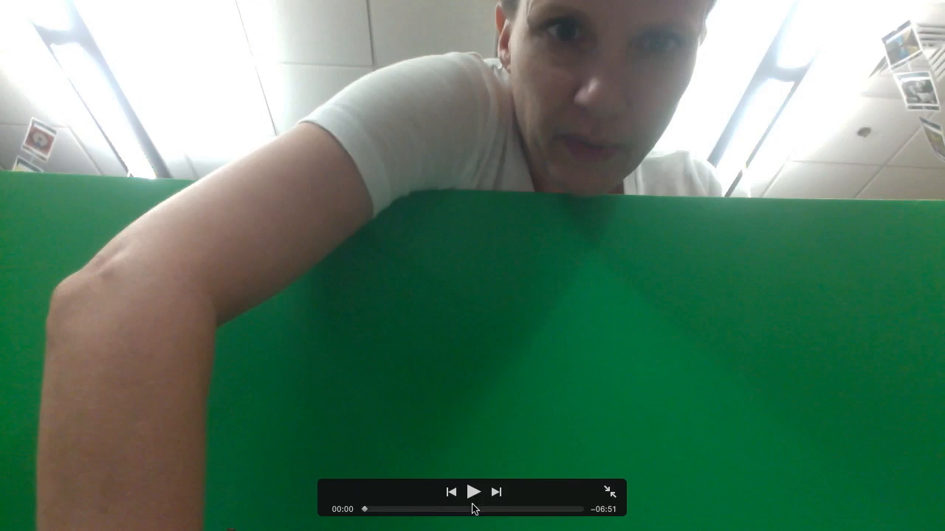
click(474, 495)
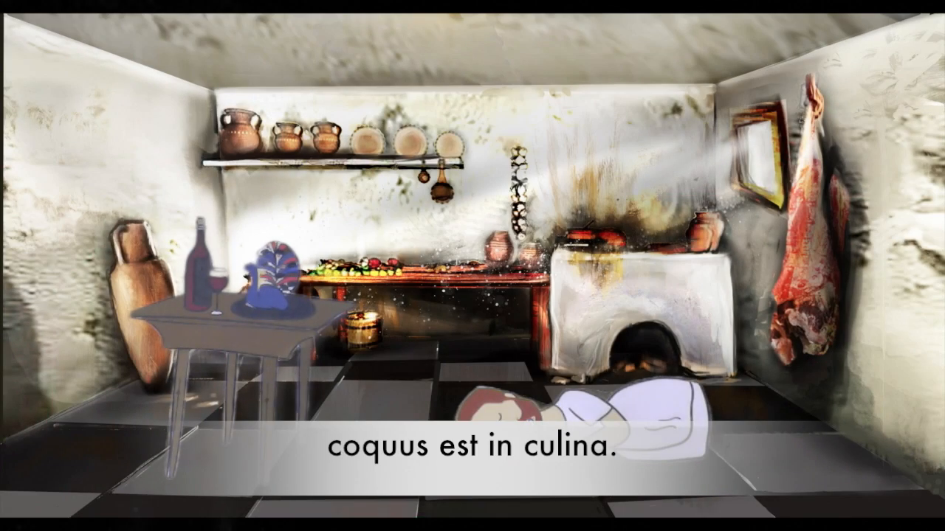
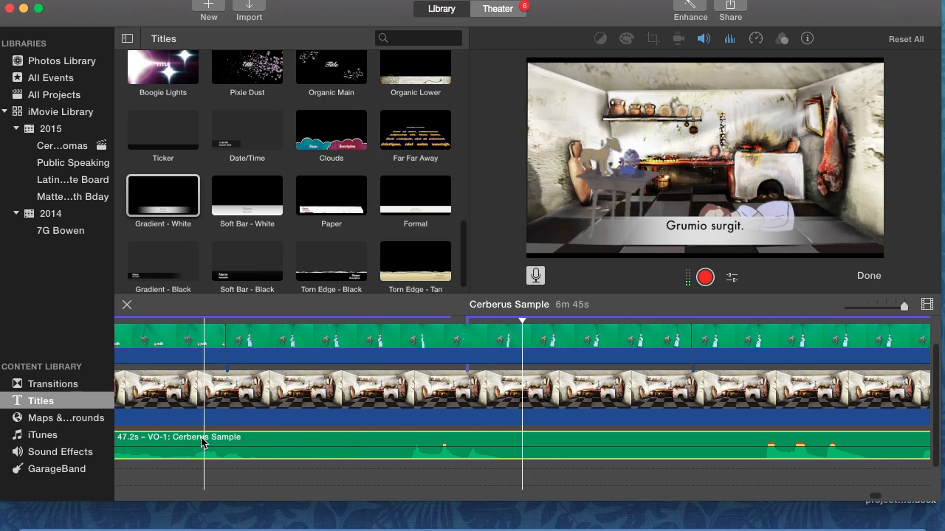
Split the voiceover clip during the "Grumio surgit." caption, about 42.2 s into the recording, and delete the part after the cut.
key(space)
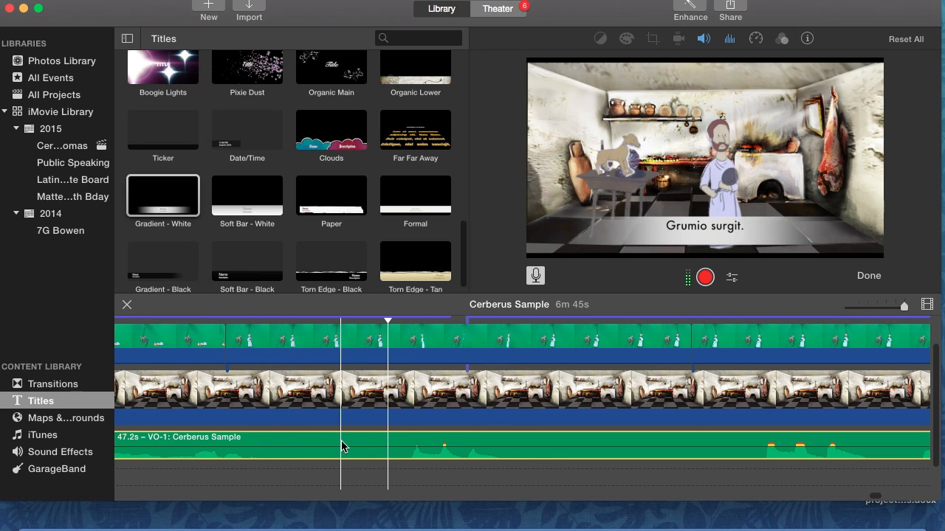
key(super+b)
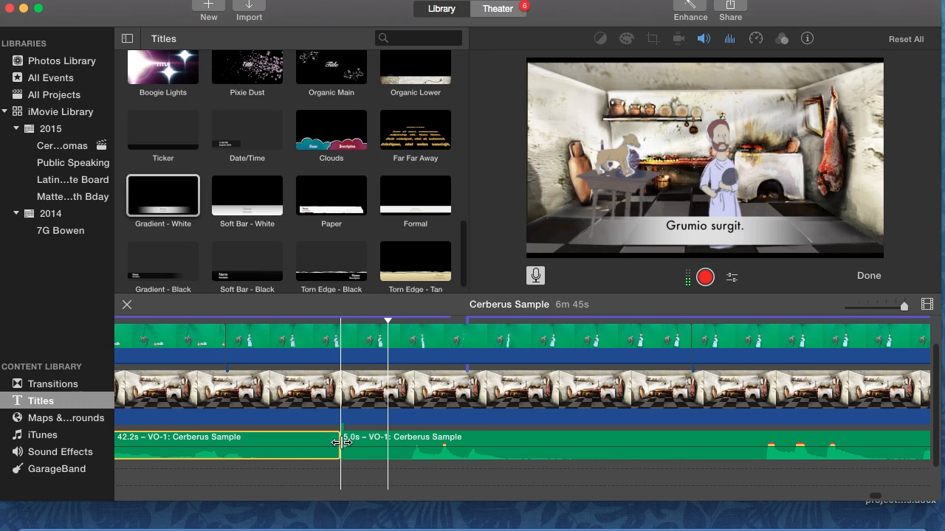
click(473, 442)
key(Delete)
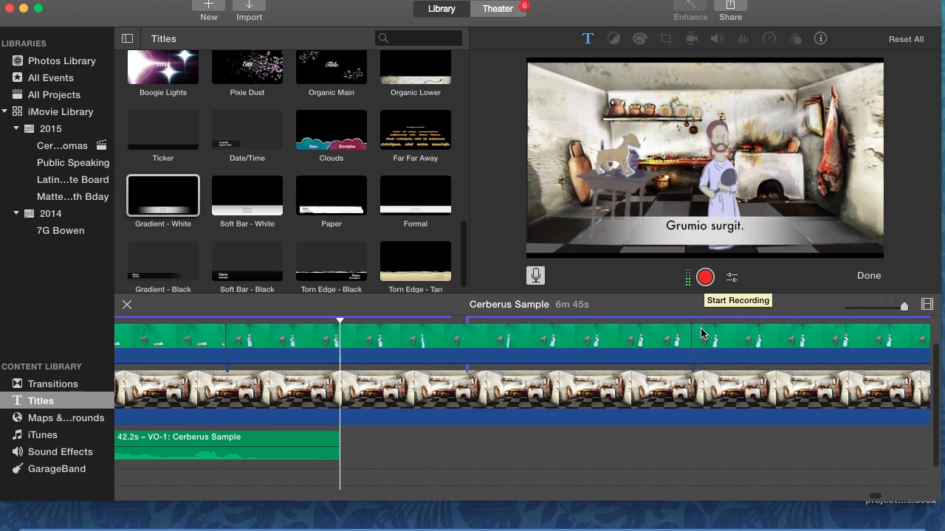
Record a new voiceover of about 15 s starting where the trimmed voiceover ends.
scroll(700, 334, up, 3)
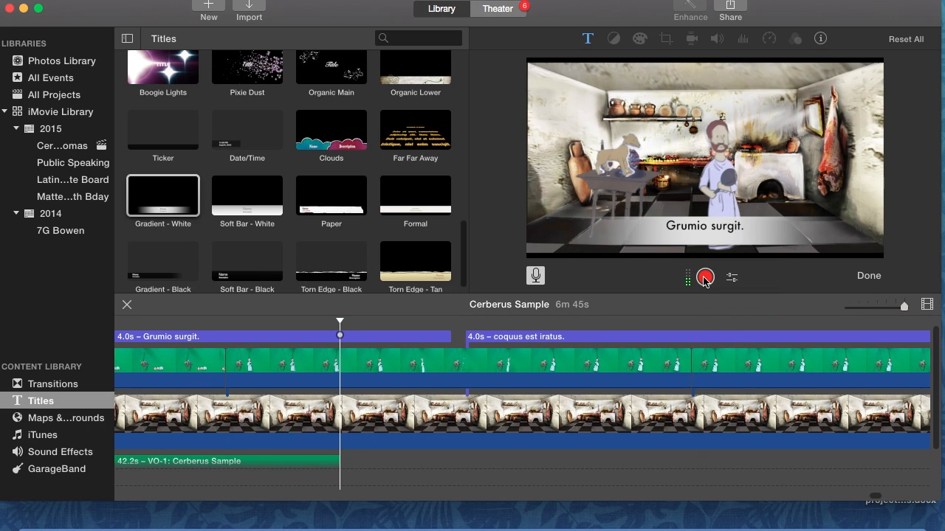
click(704, 278)
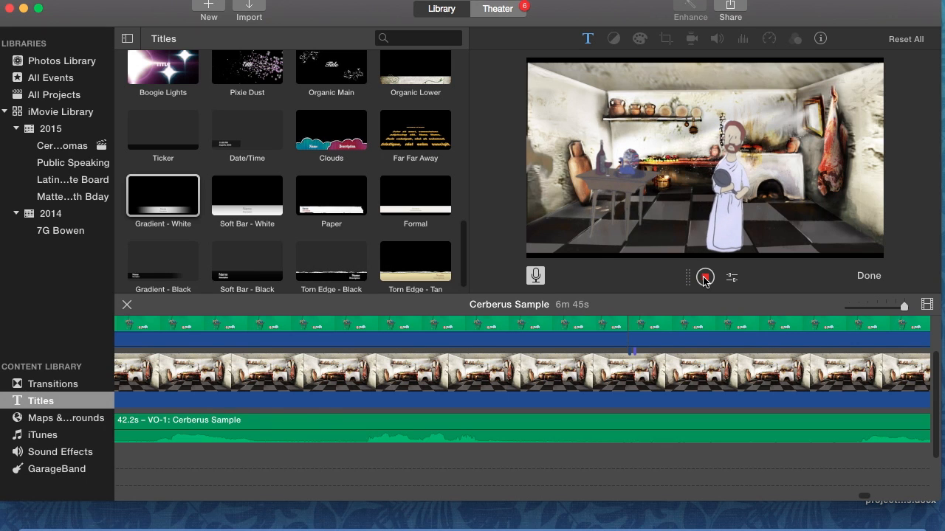
click(705, 278)
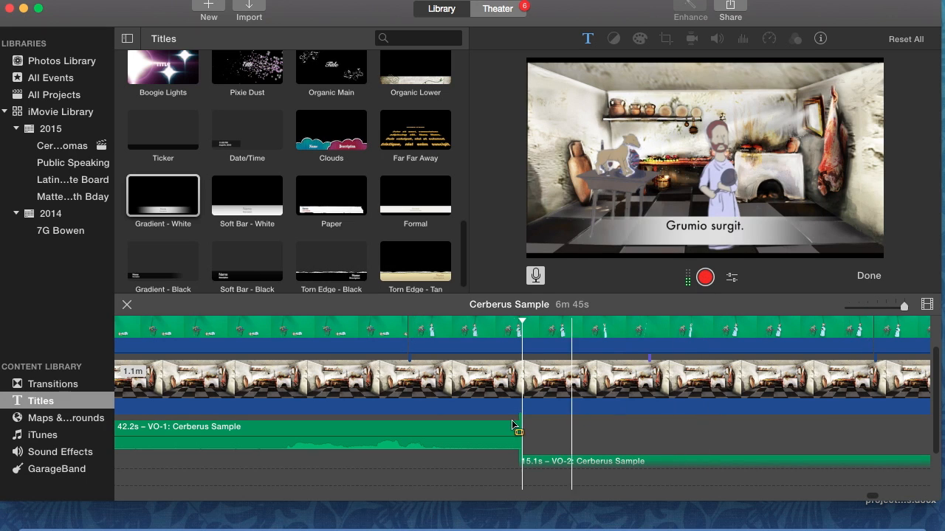
Select both voiceover clips, VO-1 and VO-2, and raise their volume to 141%, checking the waveforms for peaks.
click(453, 432)
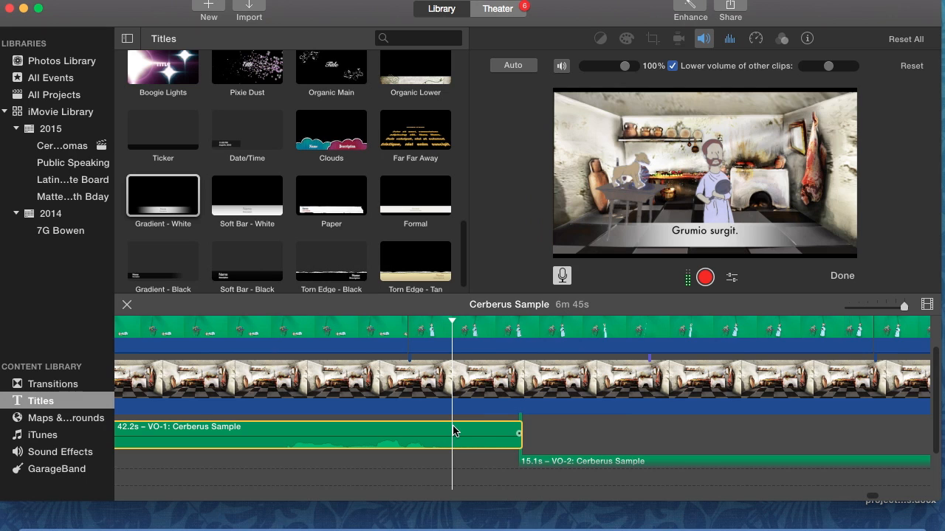
scroll(566, 428, down, 3)
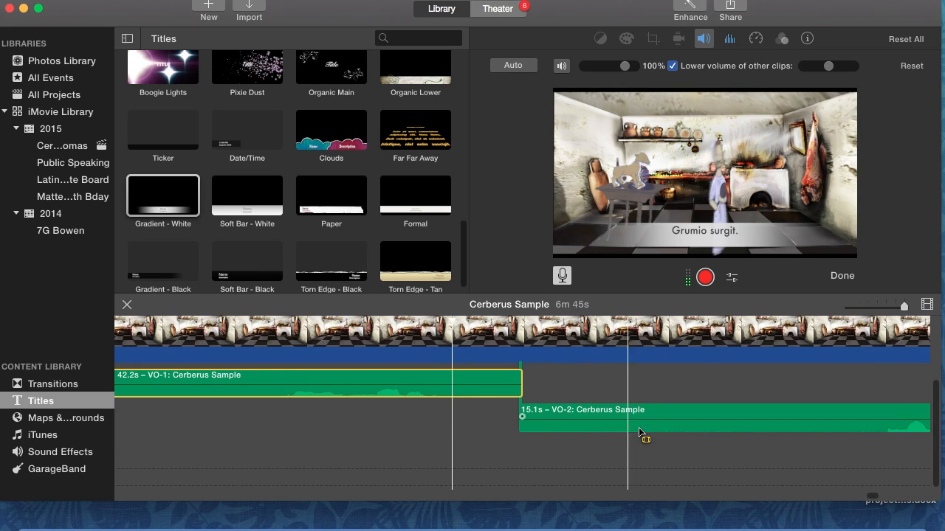
click(698, 417)
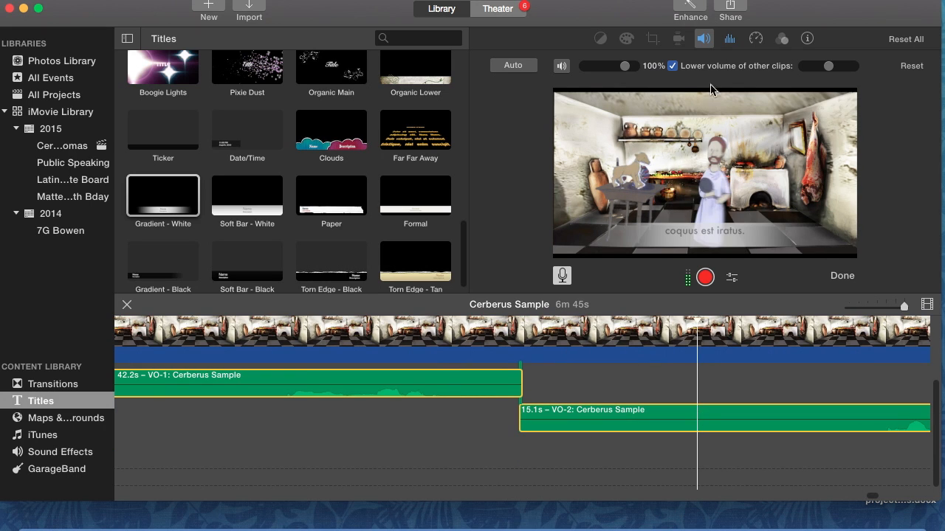
click(705, 42)
click(704, 41)
drag(627, 70, 642, 74)
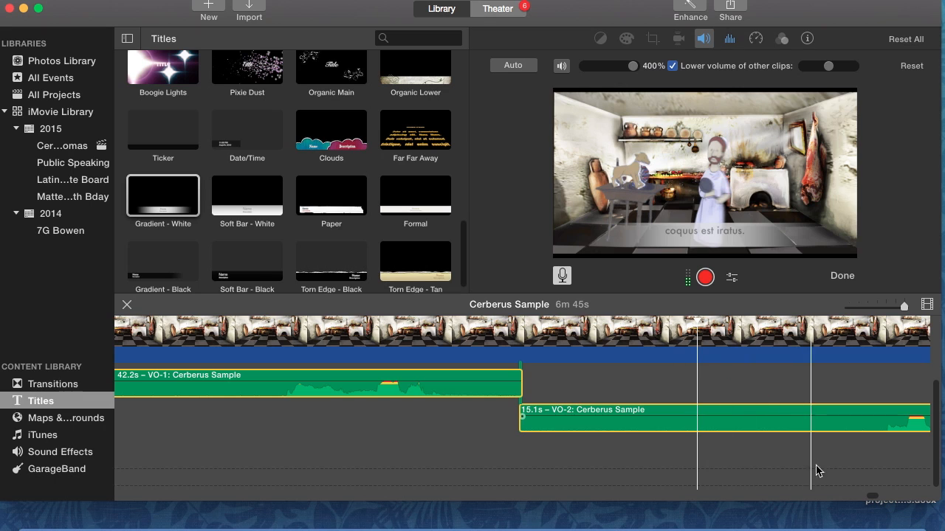
scroll(873, 496, right, 5)
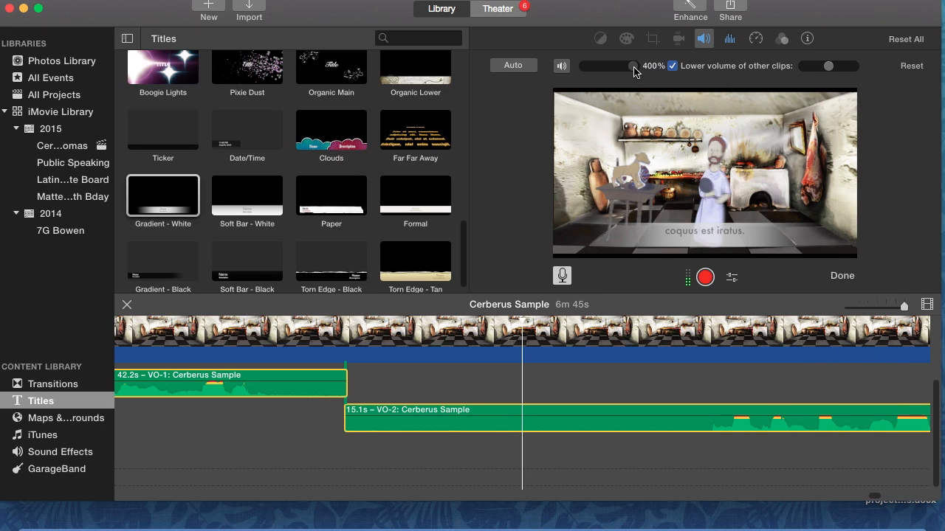
drag(634, 66, 630, 66)
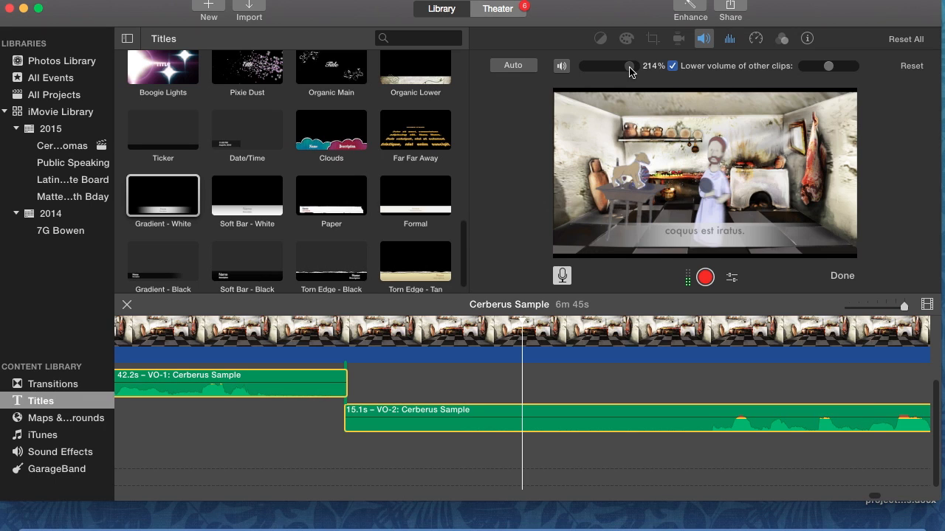
drag(631, 71, 630, 71)
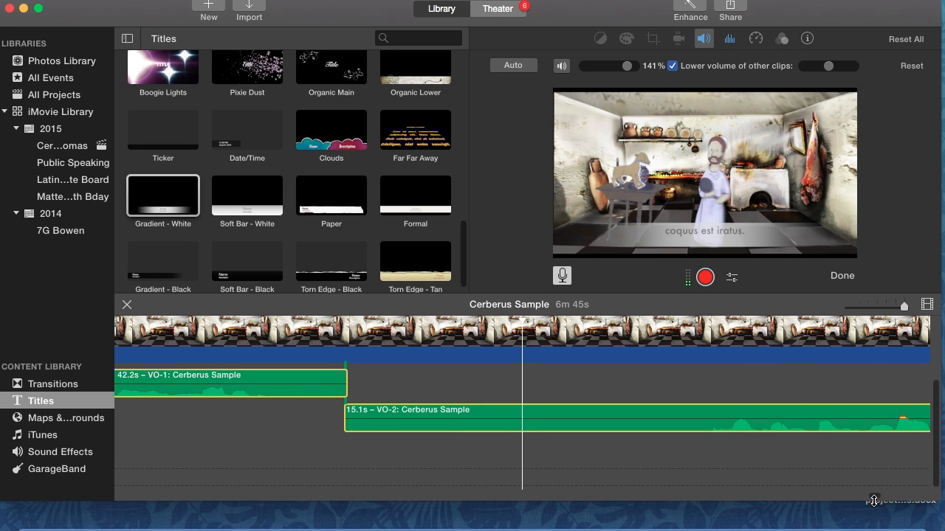
scroll(873, 502, right, 5)
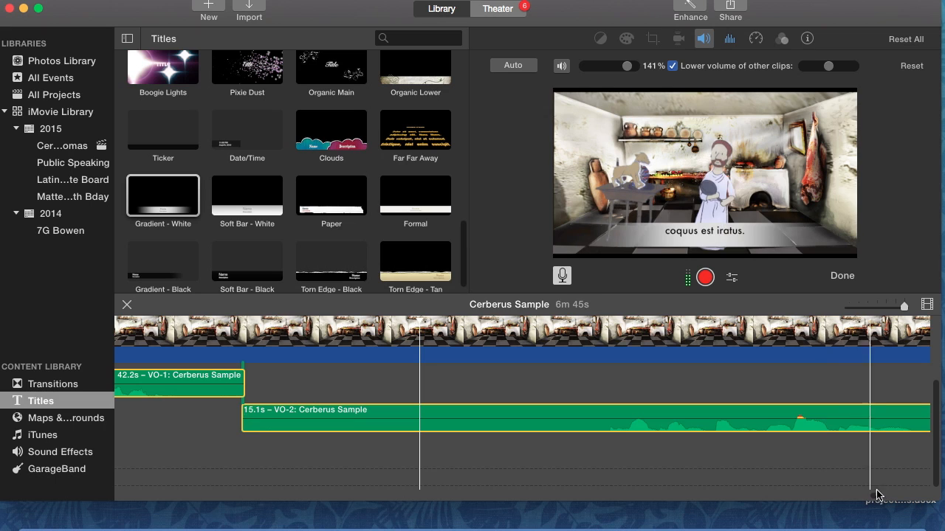
Finish voiceover recording and play the movie full screen from the start of VO-1 to review the narration.
scroll(877, 495, right, 10)
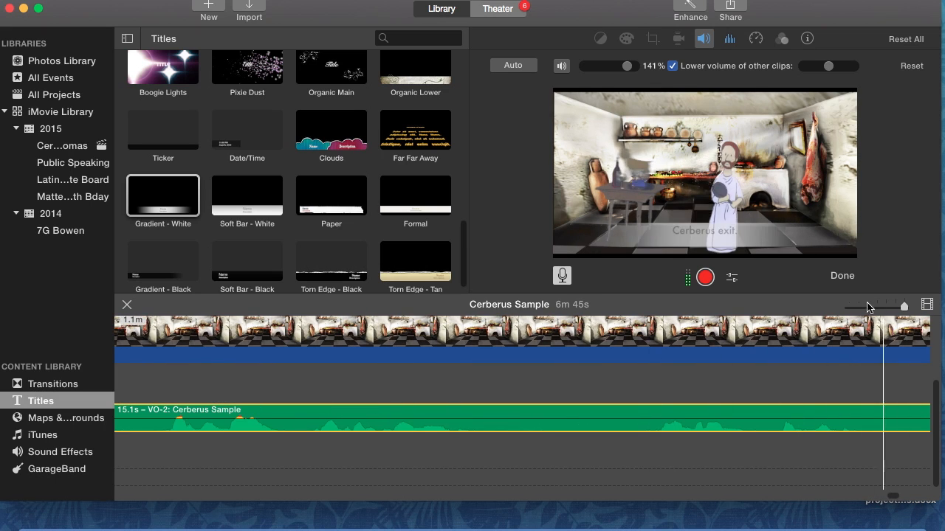
click(844, 276)
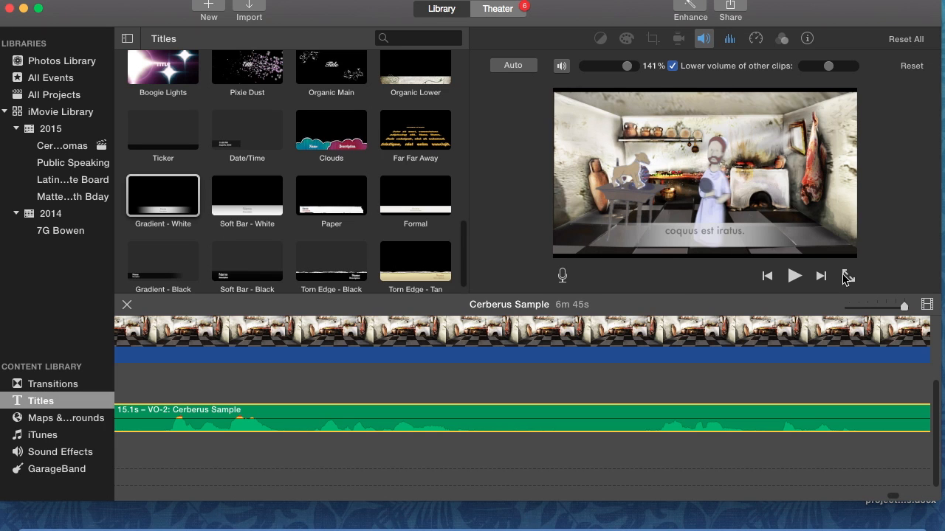
drag(893, 497, 785, 500)
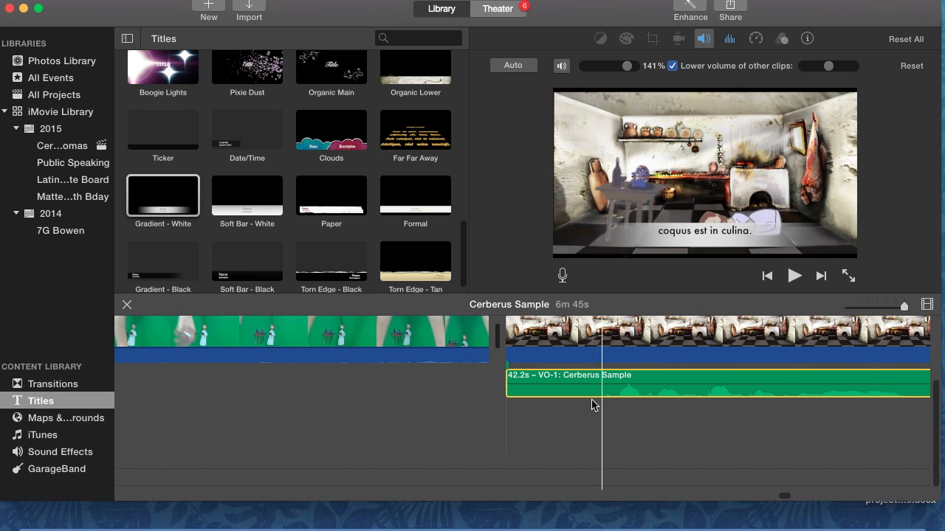
click(507, 332)
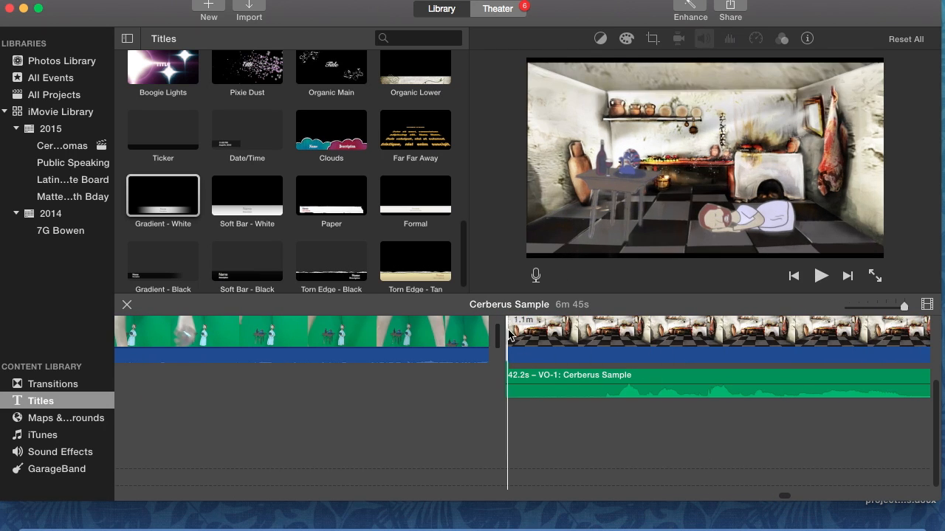
click(873, 276)
click(476, 498)
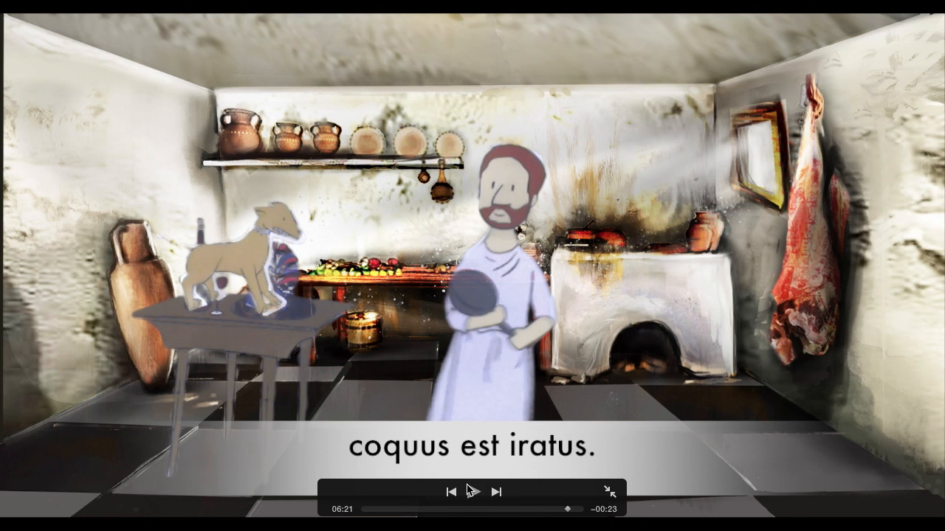
key(space)
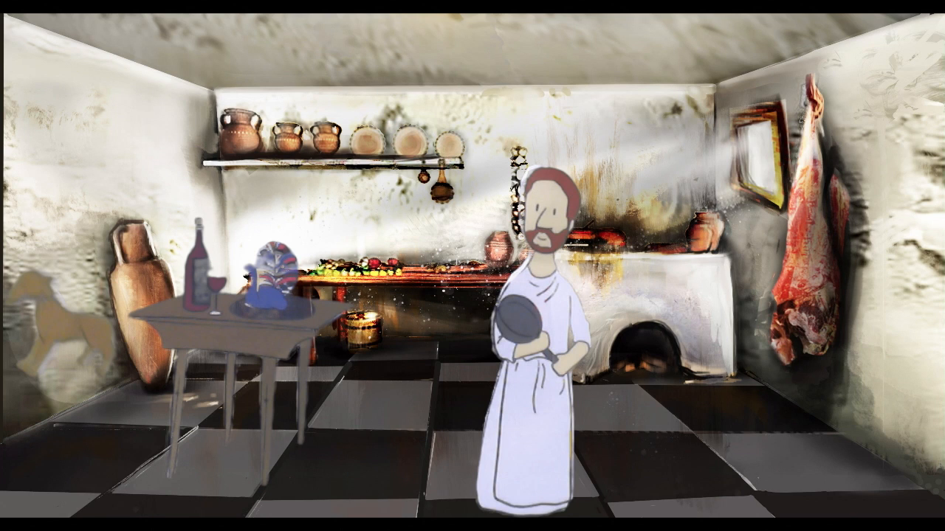
key(Escape)
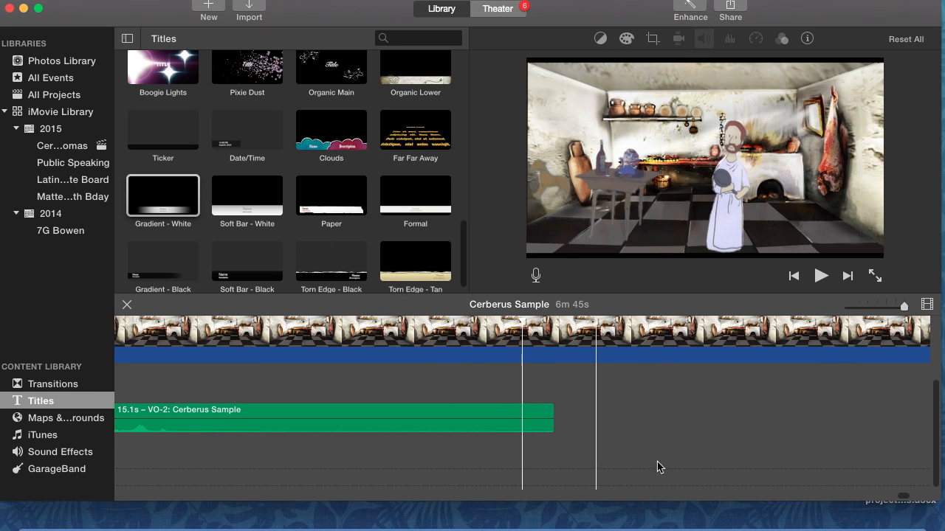
Select the puppet clip at the start of the "canis latrat." caption and open the sound effects library.
drag(908, 500, 895, 506)
scroll(803, 431, up, 3)
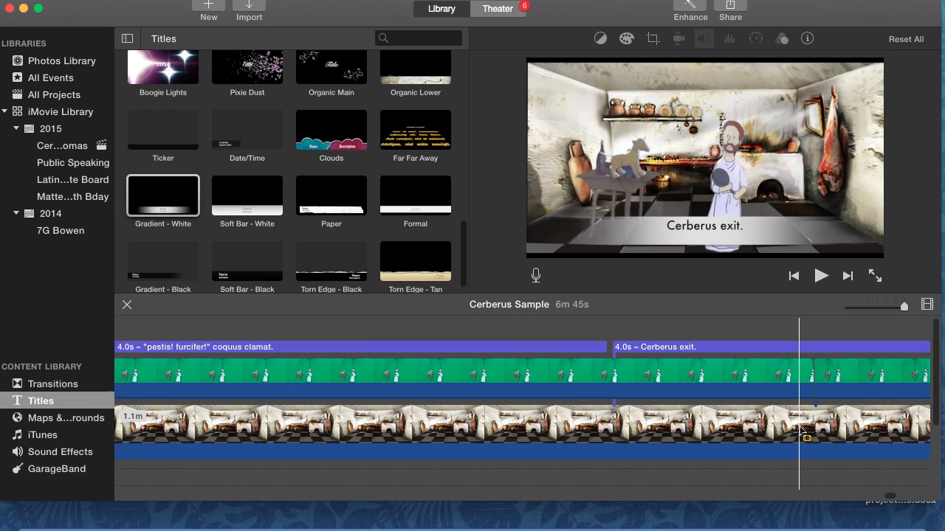
drag(891, 502, 859, 503)
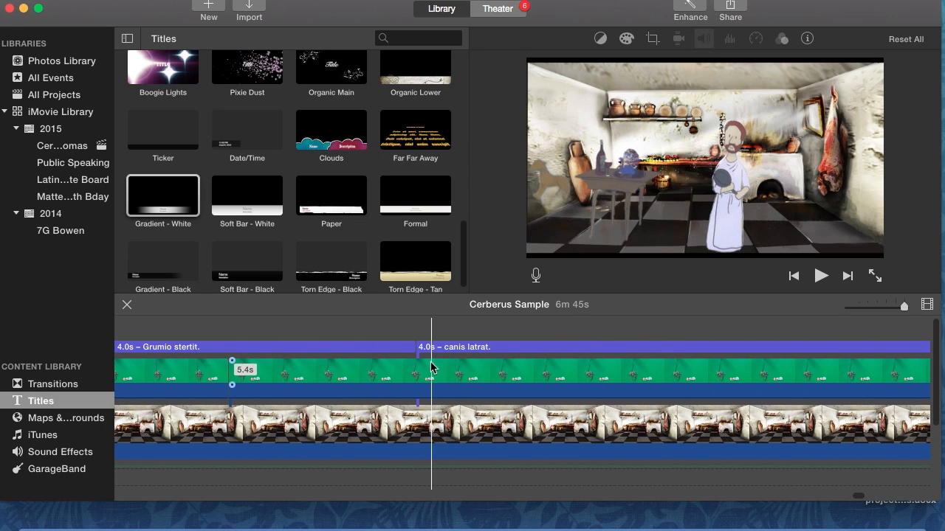
click(470, 373)
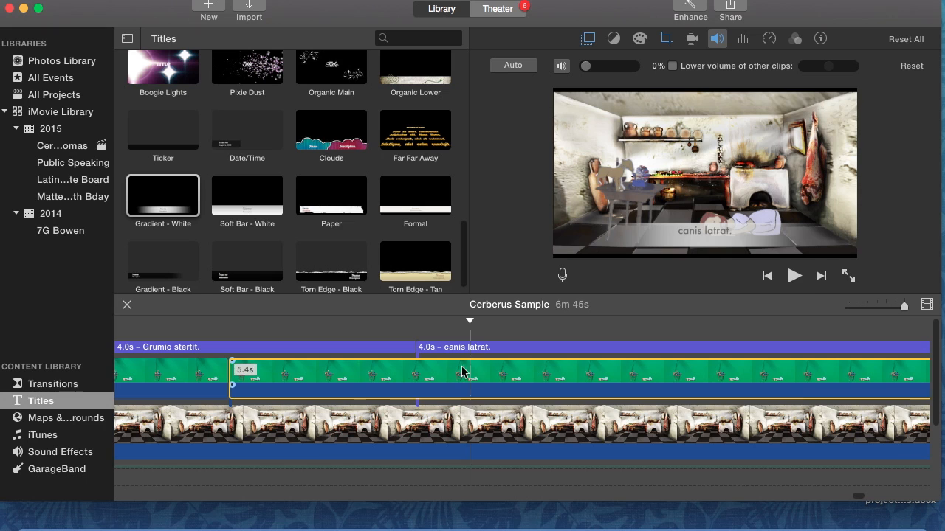
click(61, 454)
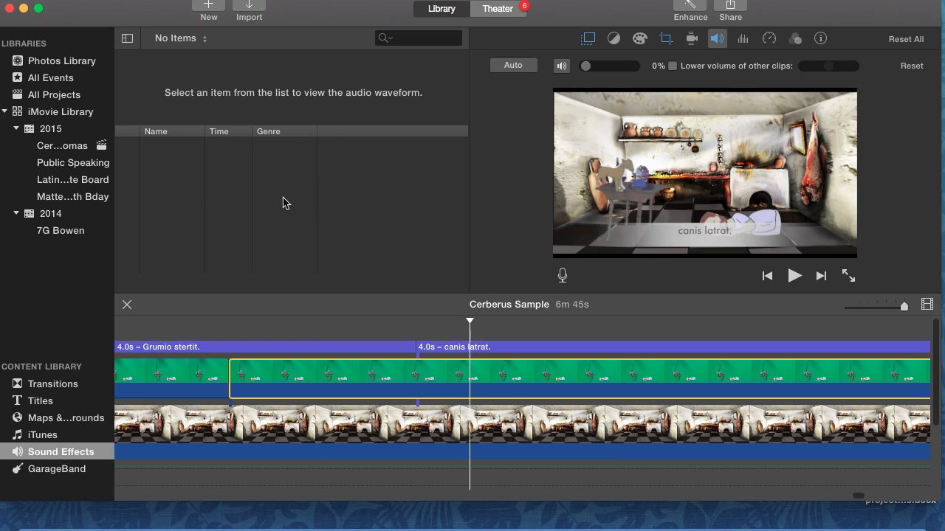
click(65, 420)
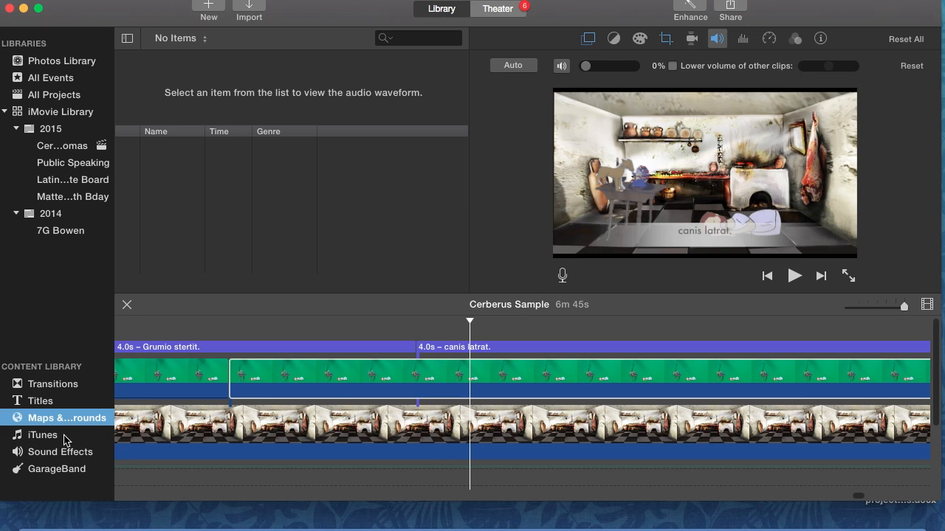
click(63, 452)
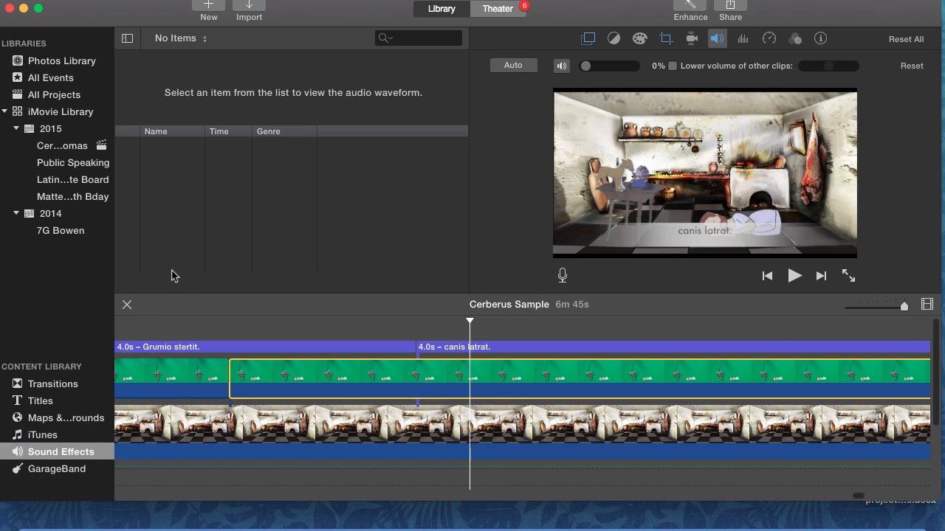
click(59, 437)
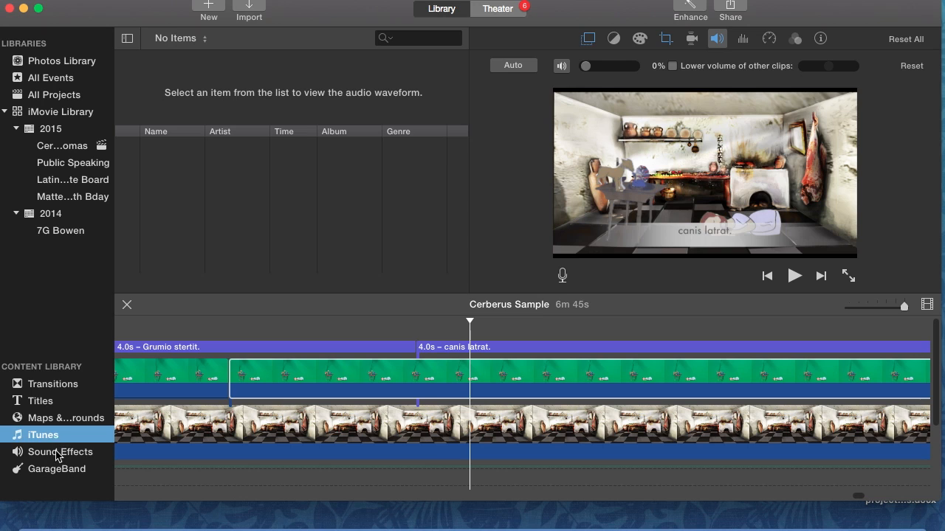
click(57, 453)
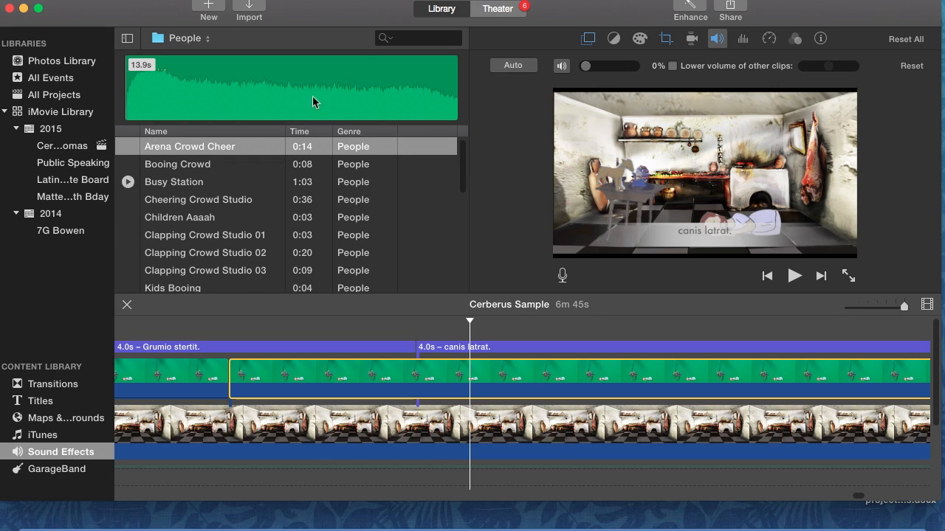
Search the sound effects for "bark" within the Animals folder.
click(398, 42)
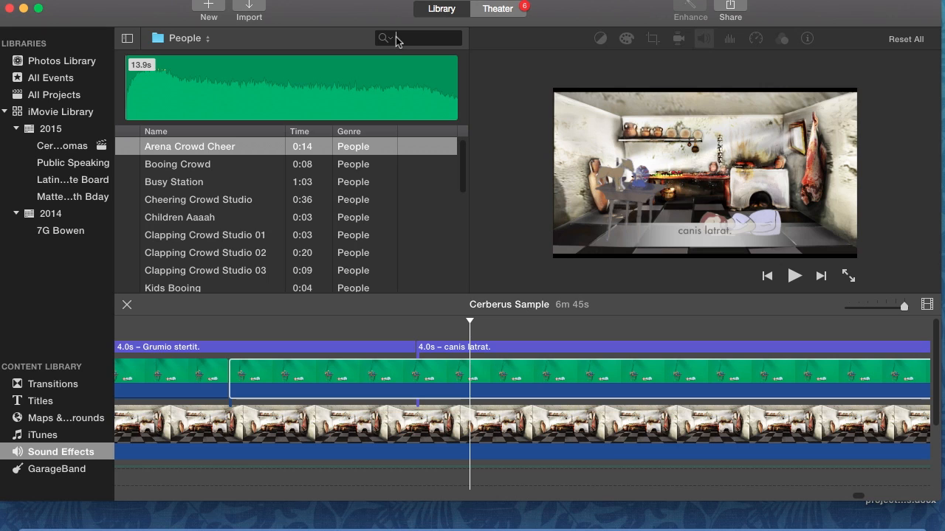
text(bark)
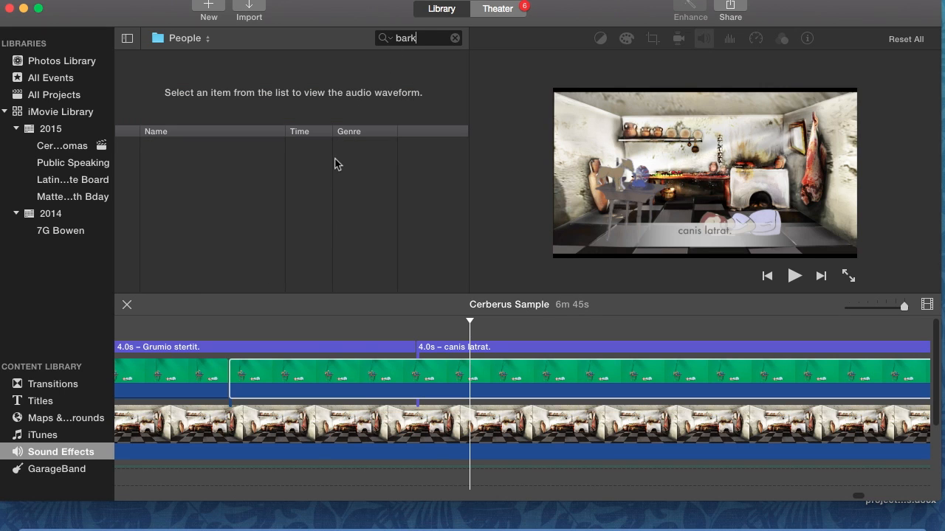
key(super+a)
click(180, 42)
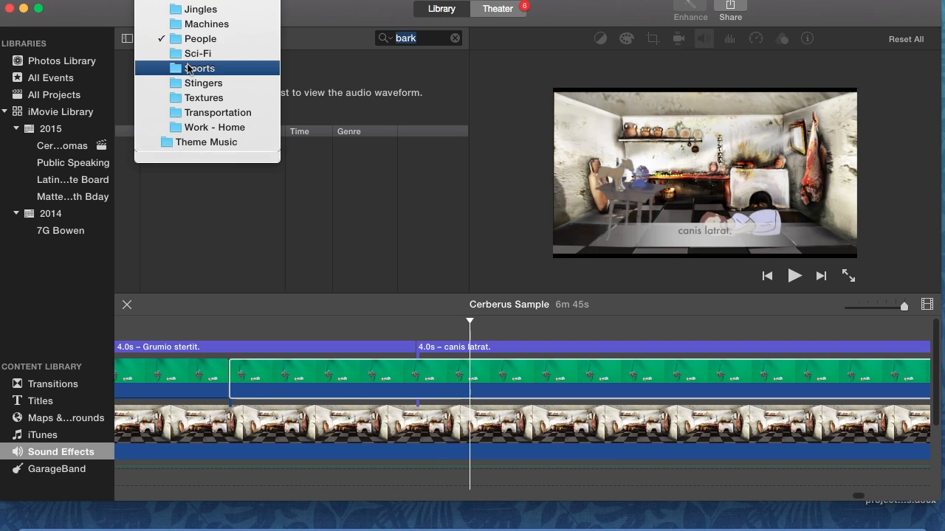
scroll(194, 52, up, 3)
click(199, 31)
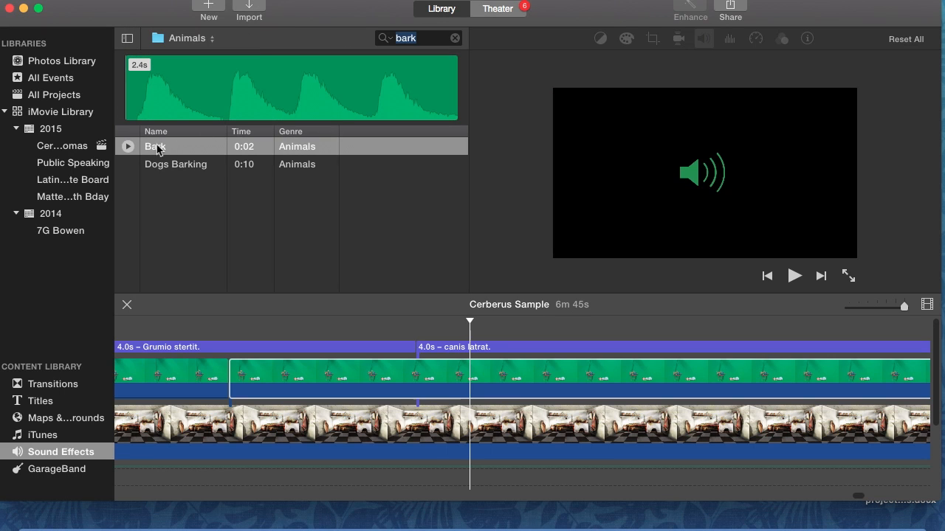
Preview the Bark sound effect, add it near the start of the "canis latrat." caption, and play that part back.
click(128, 147)
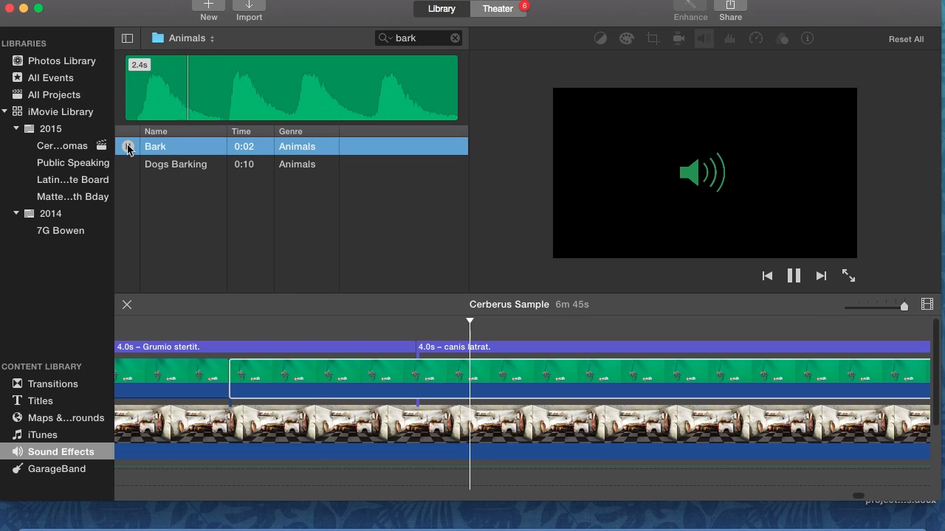
click(127, 149)
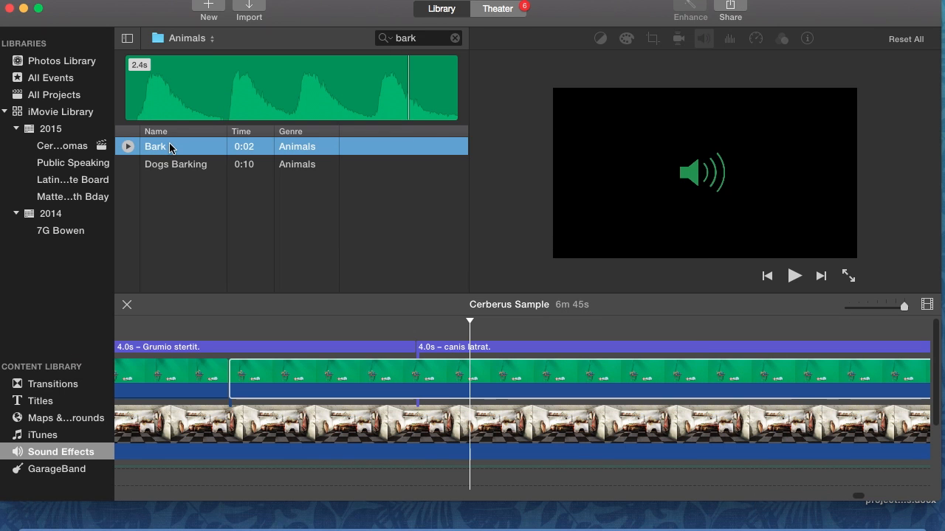
drag(181, 170, 458, 436)
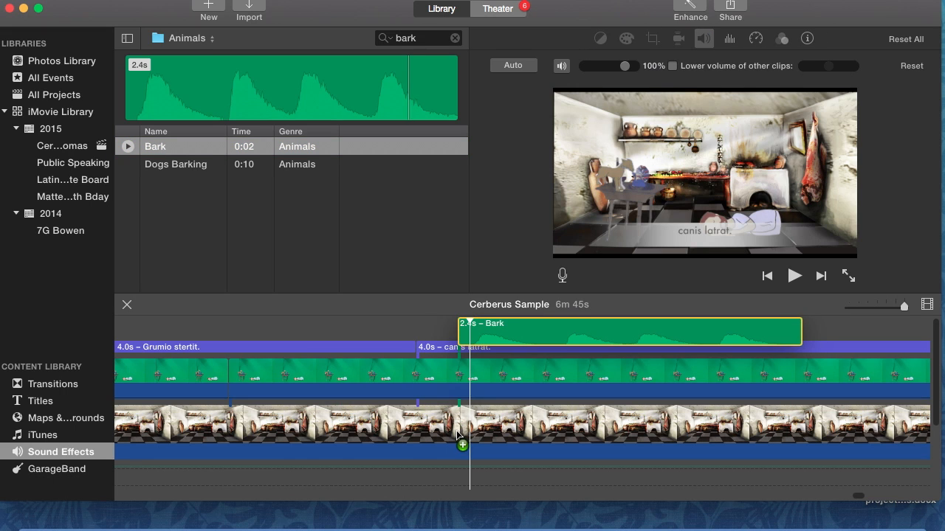
click(427, 395)
key(space)
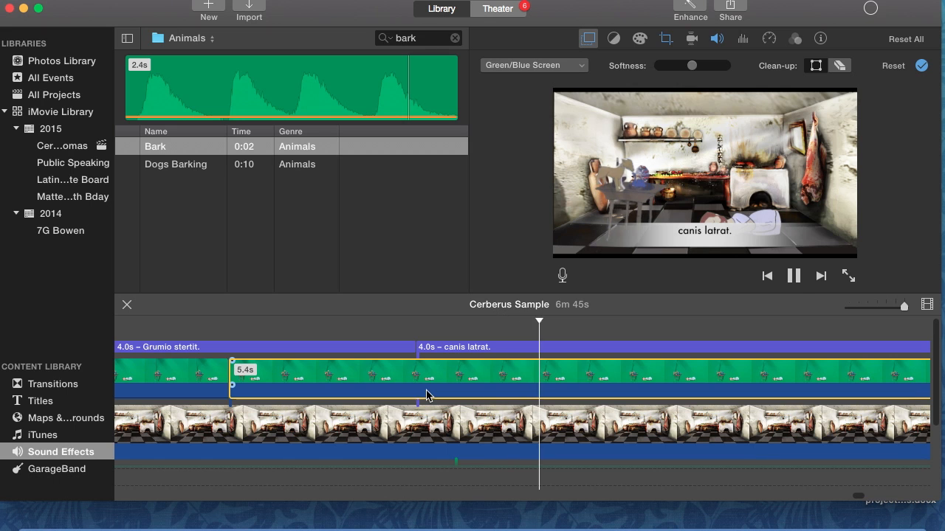
key(space)
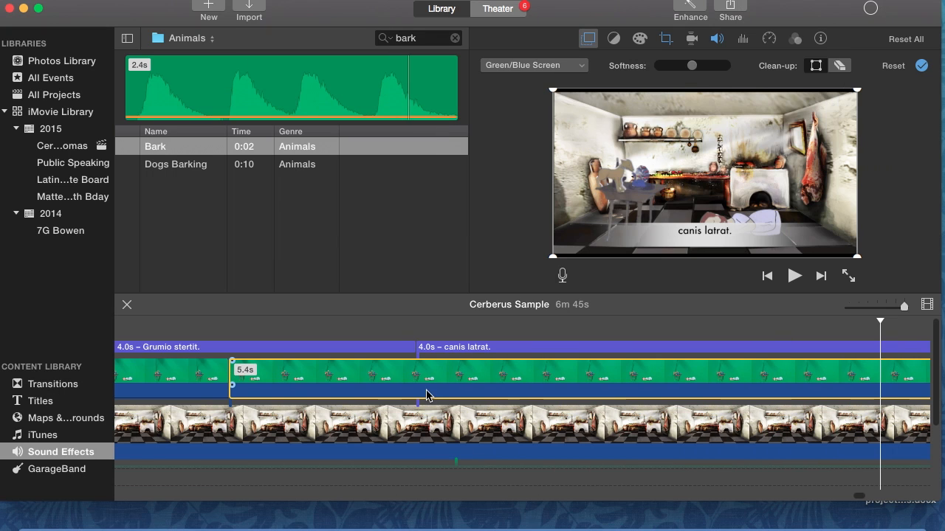
Move the Bark clip about 0.7 s further along the timeline under the "canis latrat." caption and play the movie.
scroll(426, 395, down, 3)
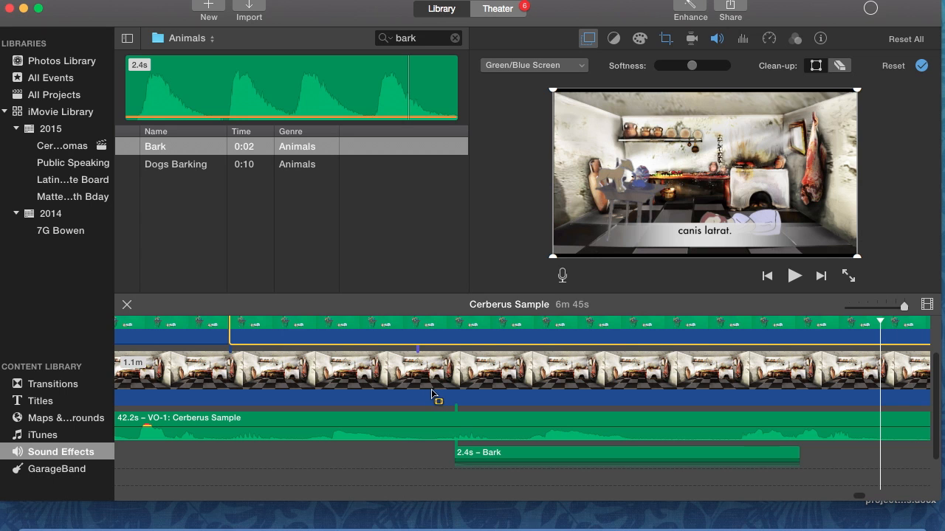
scroll(474, 399, up, 3)
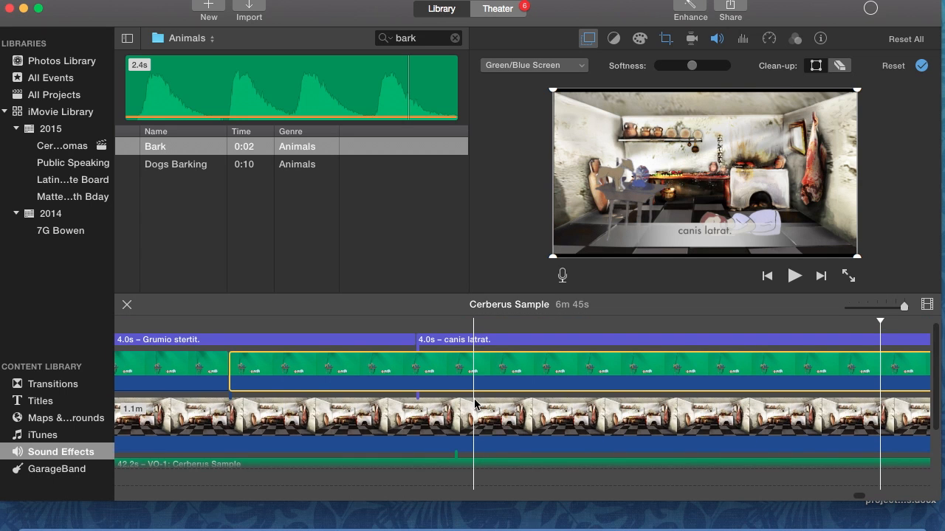
scroll(475, 402, down, 3)
drag(541, 448, 646, 447)
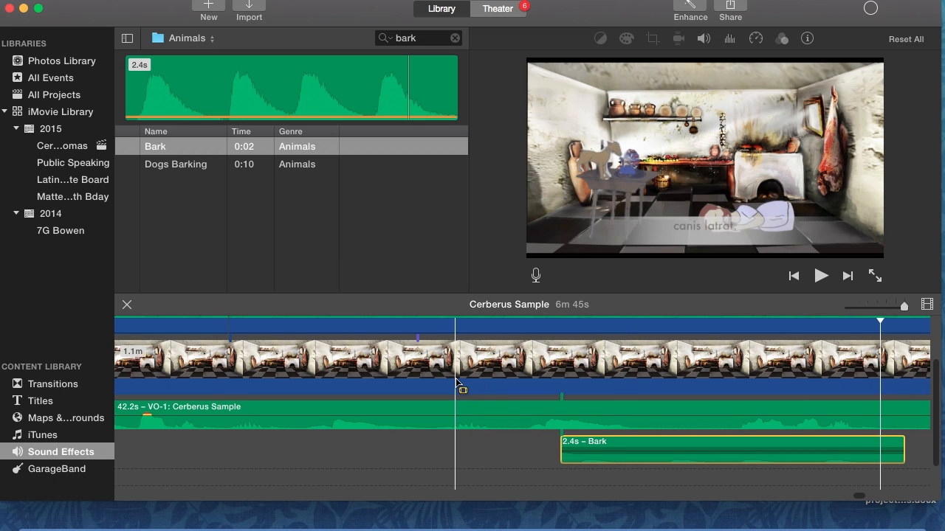
scroll(456, 382, up, 3)
key(space)
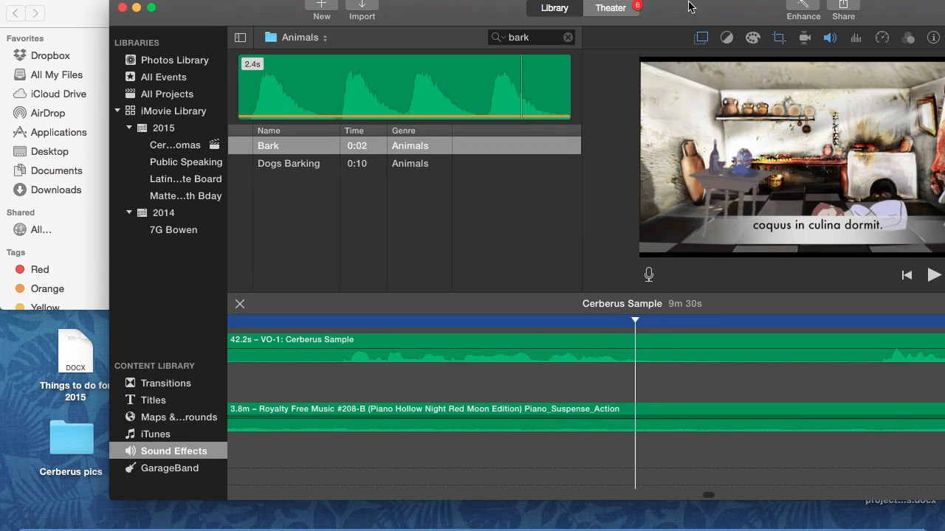
Shift the window to reach the sharing options and view the available export destinations without choosing one.
drag(689, 2, 616, 3)
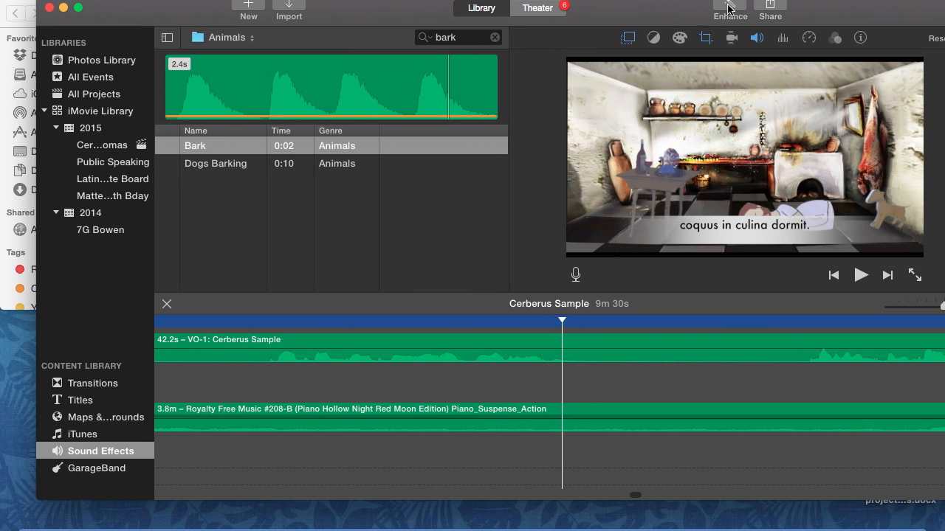
click(768, 7)
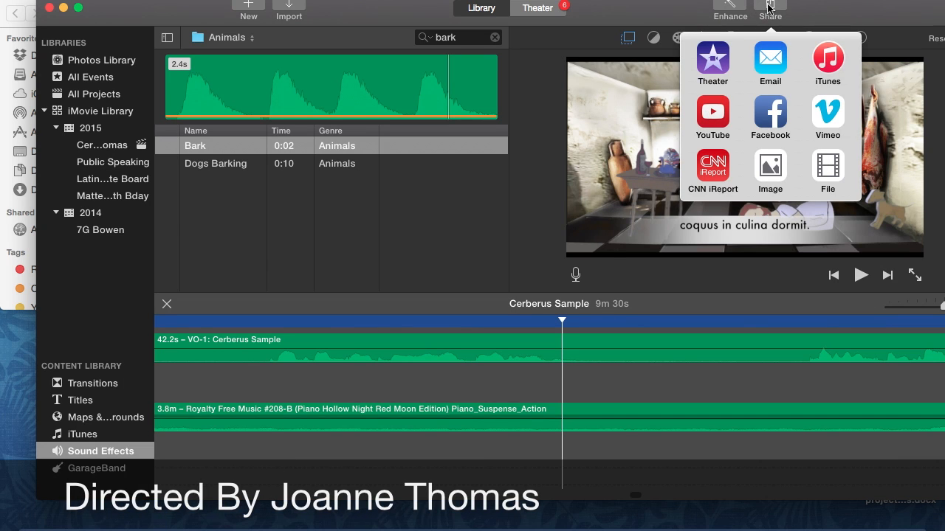
click(665, 6)
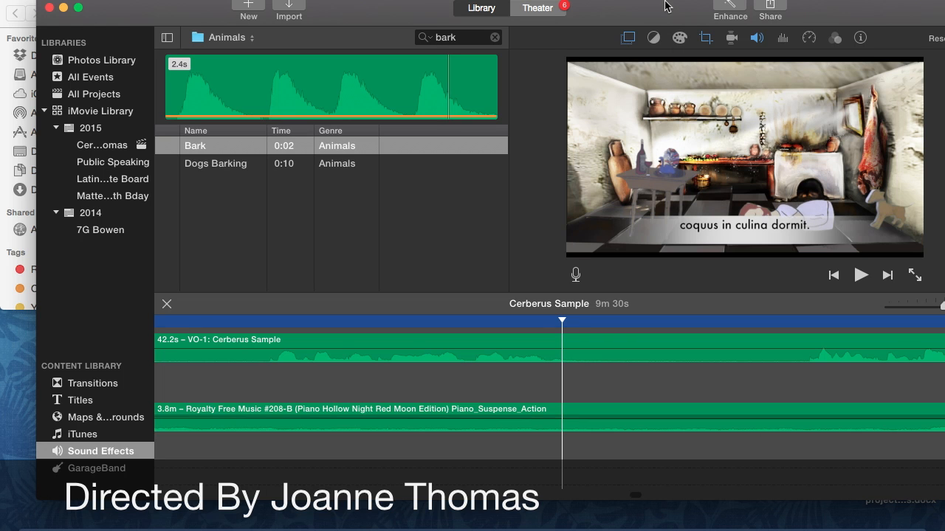